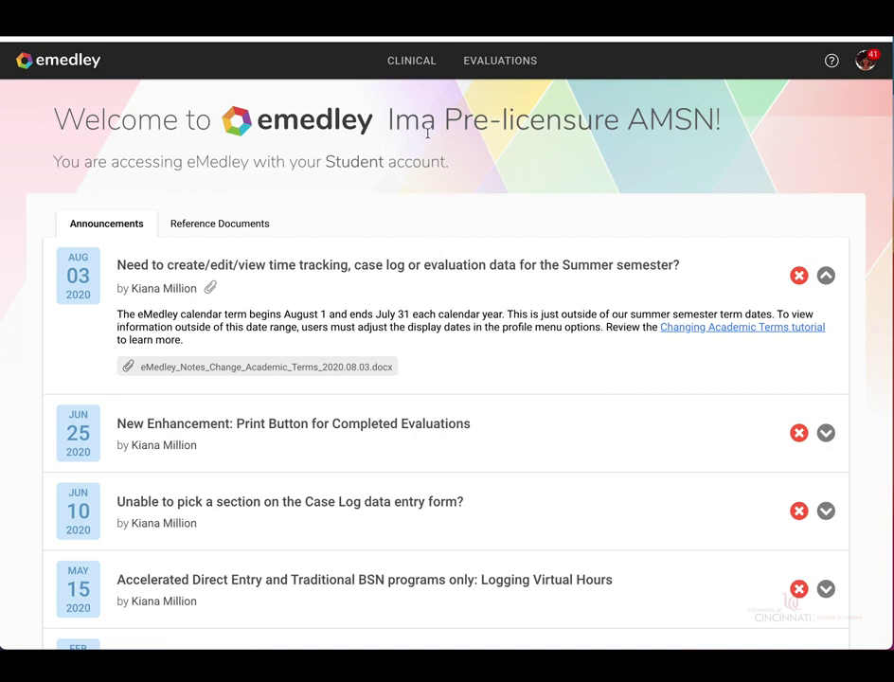
- Open the Time Logs report card from CLINICAL > Clinical Activity Reports
{"action": "left_click", "coordinate": [415, 64]}
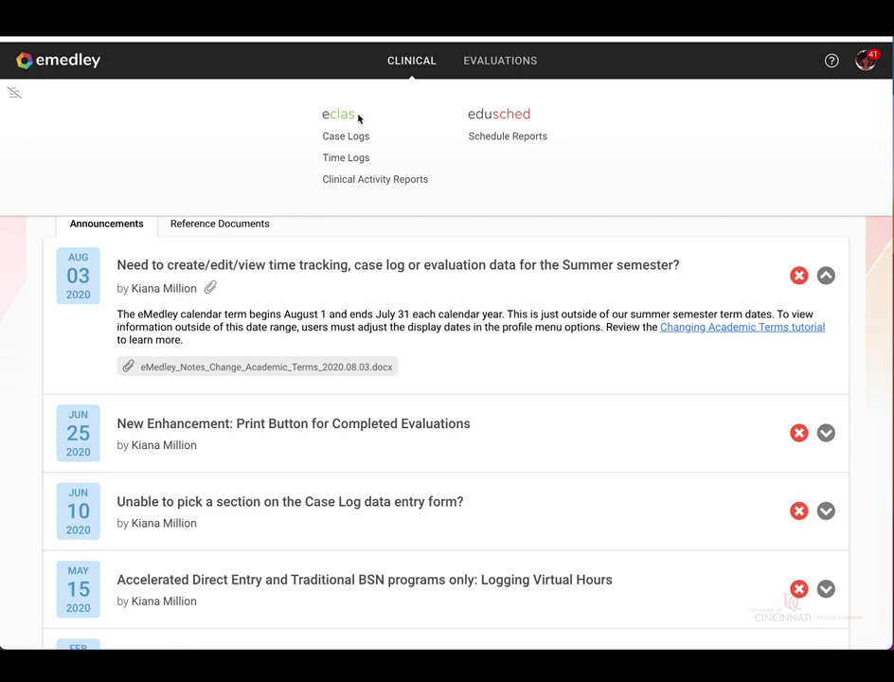
{"action": "left_click", "coordinate": [368, 189]}
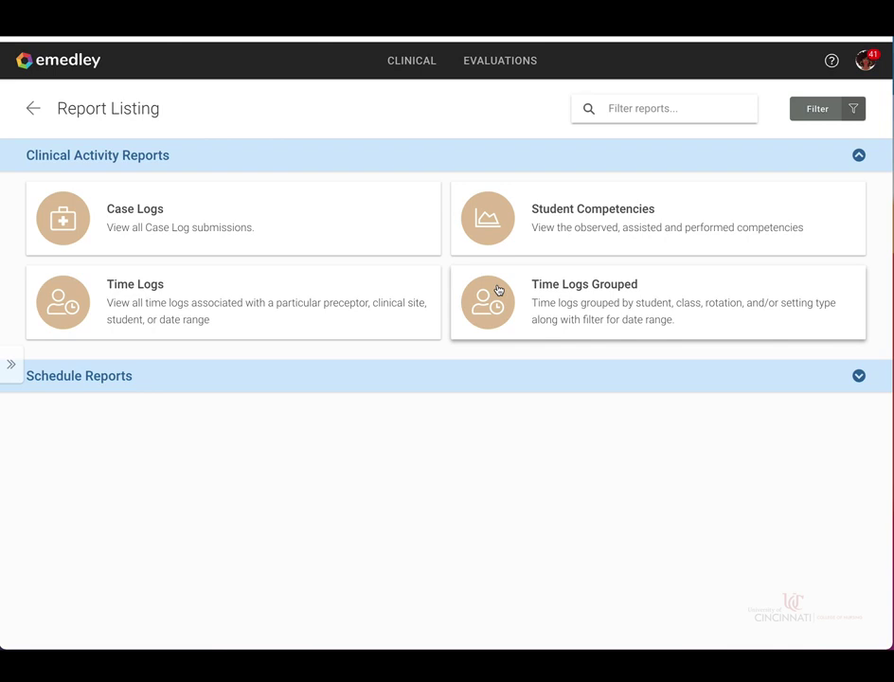
{"action": "left_click", "coordinate": [226, 294]}
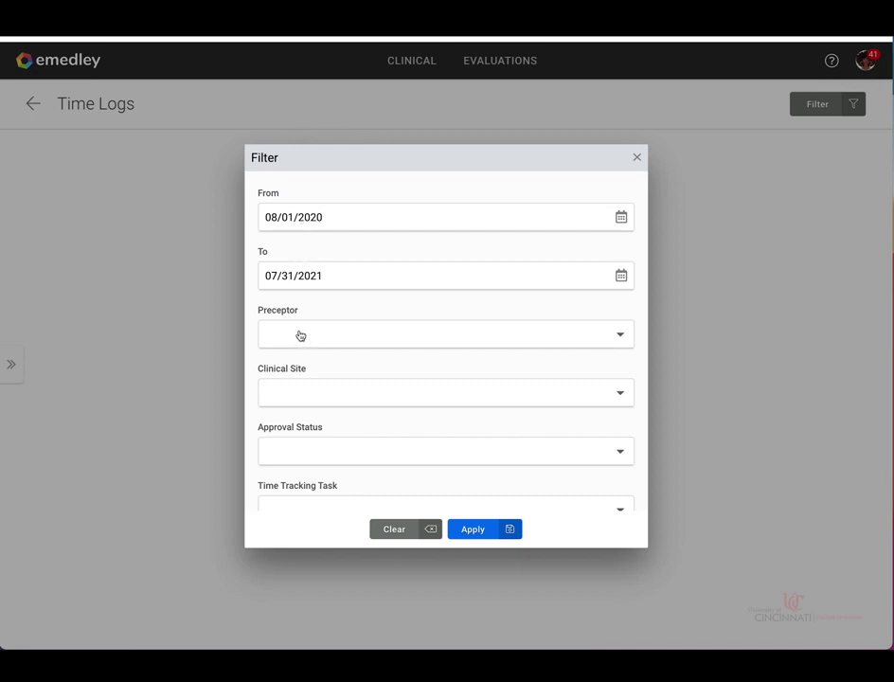
- Scroll down the Time Logs filter and open the Preceptor dropdown list
{"action": "scroll", "coordinate": [299, 336], "scroll_direction": "down", "scroll_amount": 1}
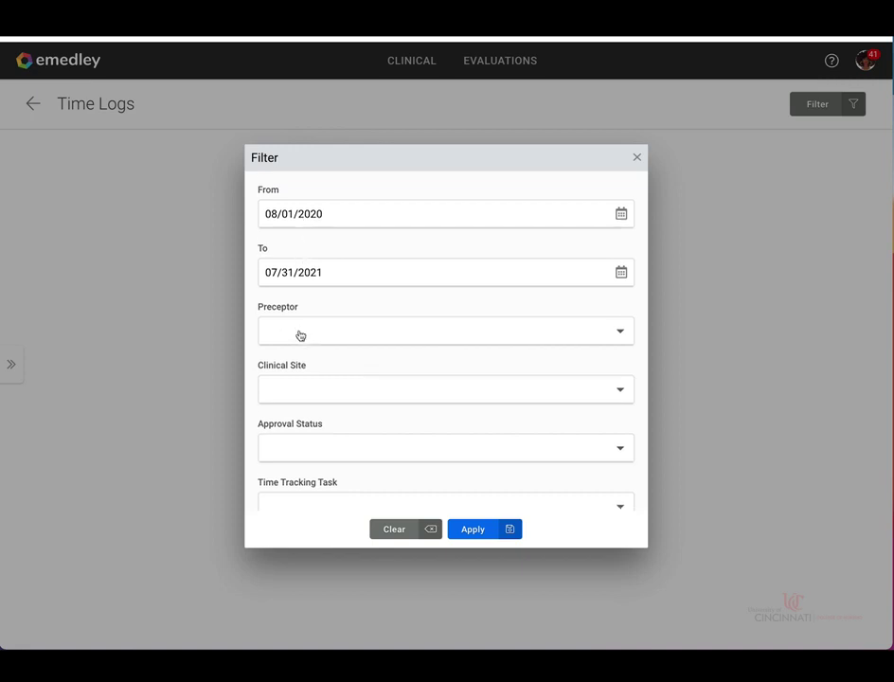
{"action": "left_click", "coordinate": [347, 321]}
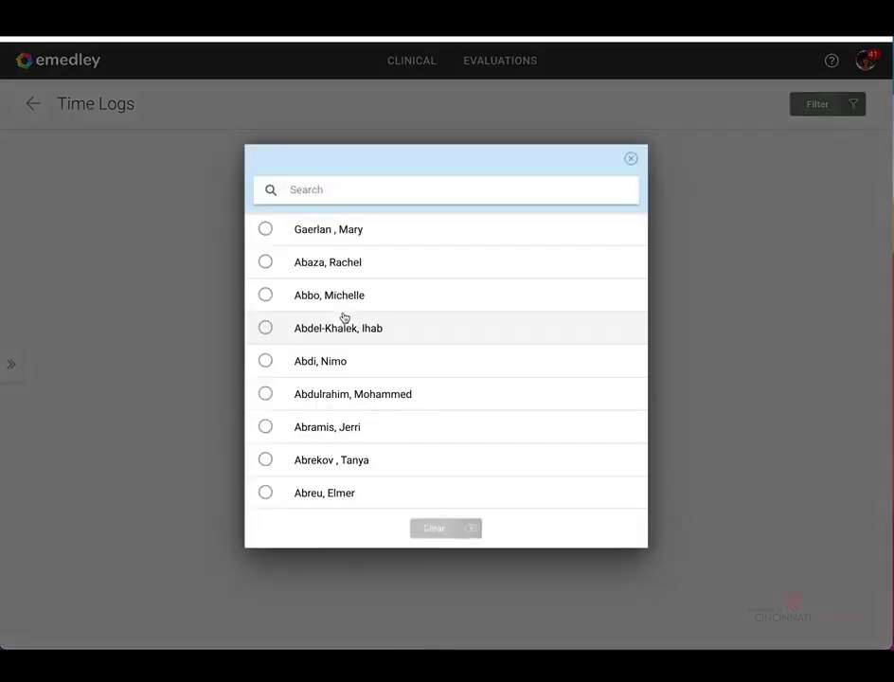
- Browse the preceptor list, then search it by a preceptor's full name
{"action": "scroll", "coordinate": [315, 361], "scroll_direction": "down", "scroll_amount": 6}
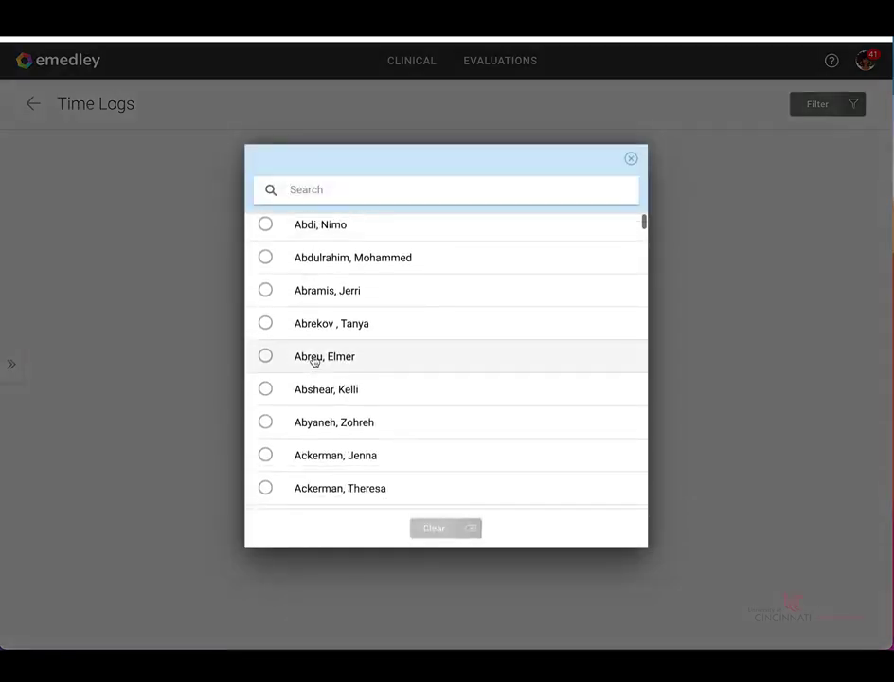
{"action": "scroll", "coordinate": [315, 361], "scroll_direction": "down", "scroll_amount": 7}
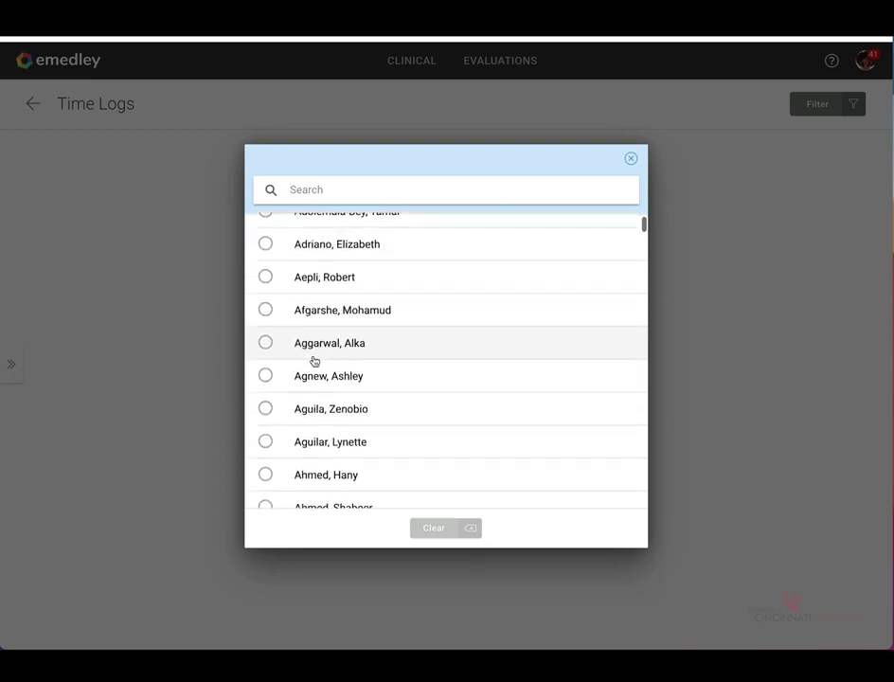
{"action": "scroll", "coordinate": [314, 361], "scroll_direction": "up", "scroll_amount": 9}
{"action": "scroll", "coordinate": [315, 361], "scroll_direction": "up", "scroll_amount": 3}
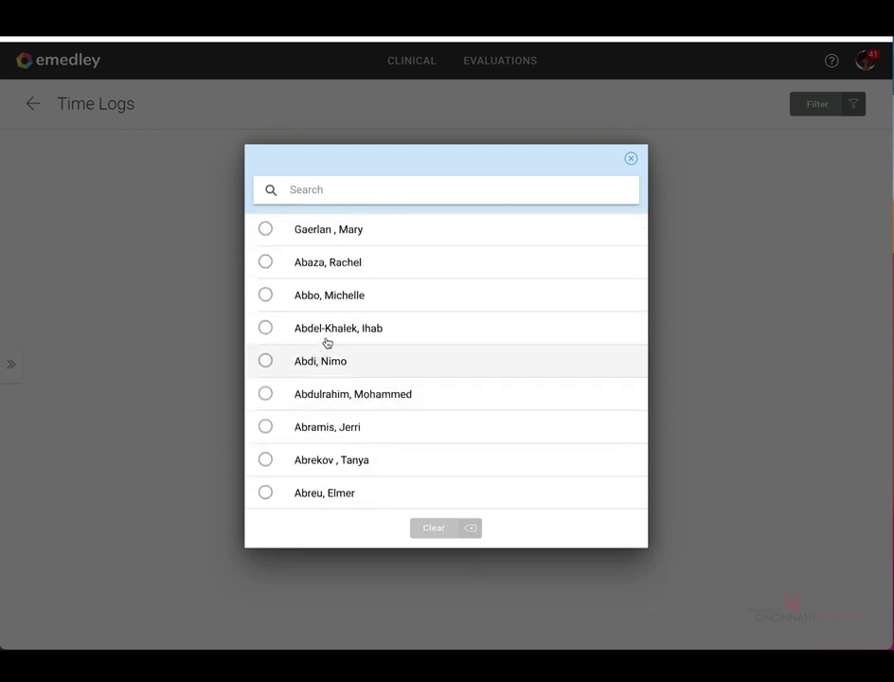
{"action": "left_click", "coordinate": [317, 189]}
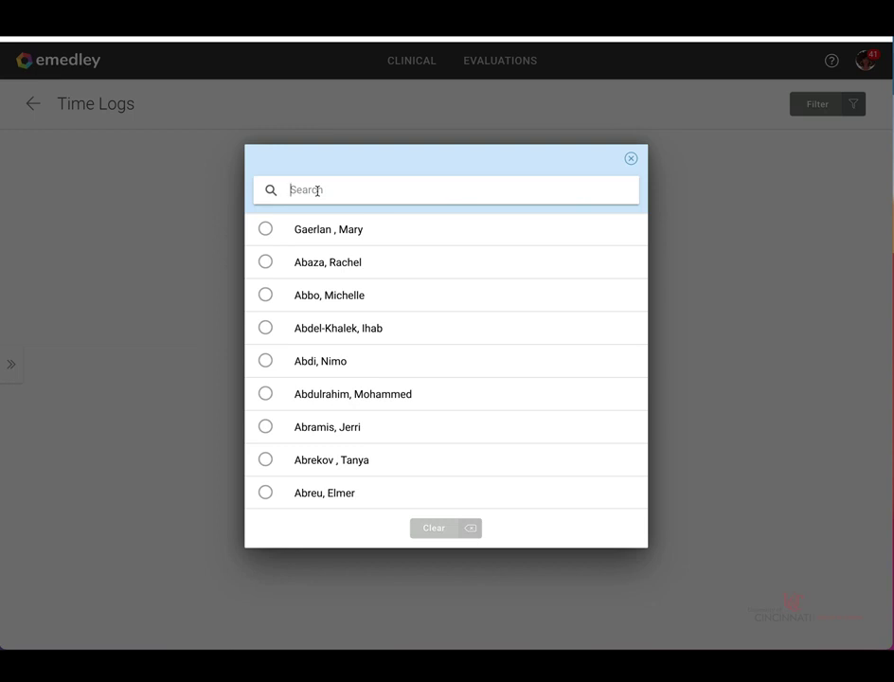
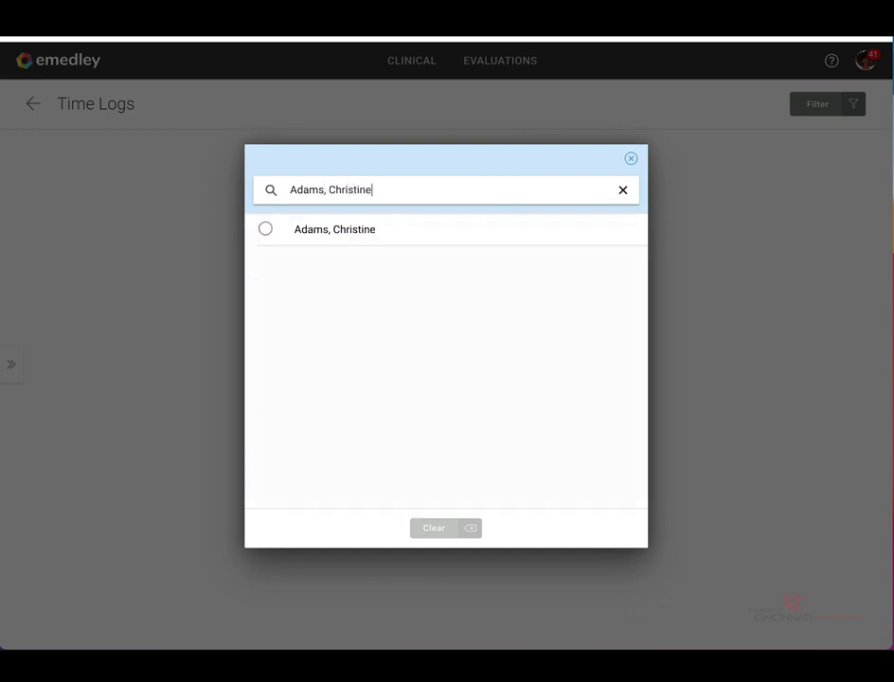
{"action": "left_click", "coordinate": [632, 158]}
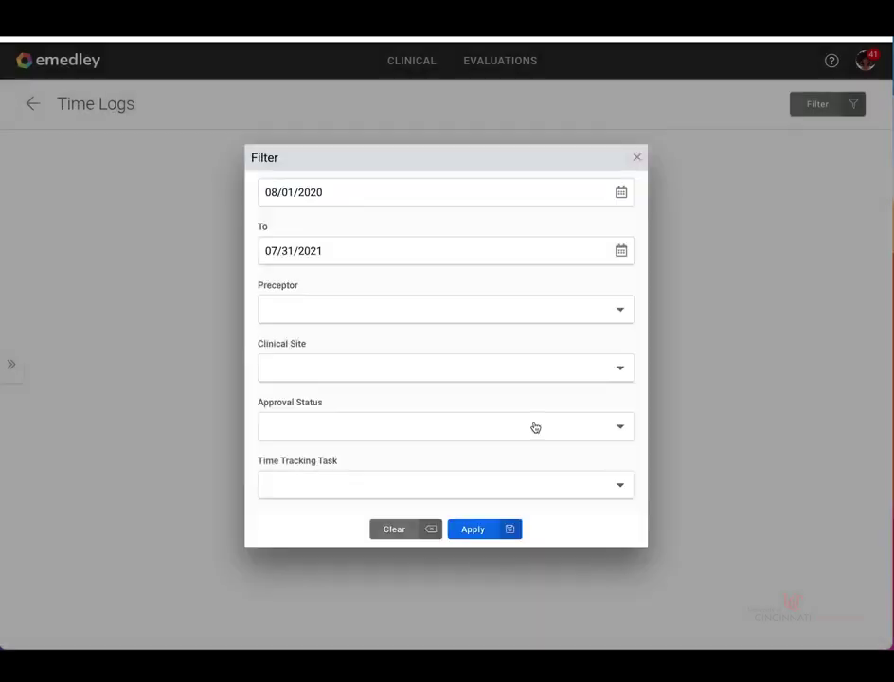
{"action": "left_click", "coordinate": [392, 383]}
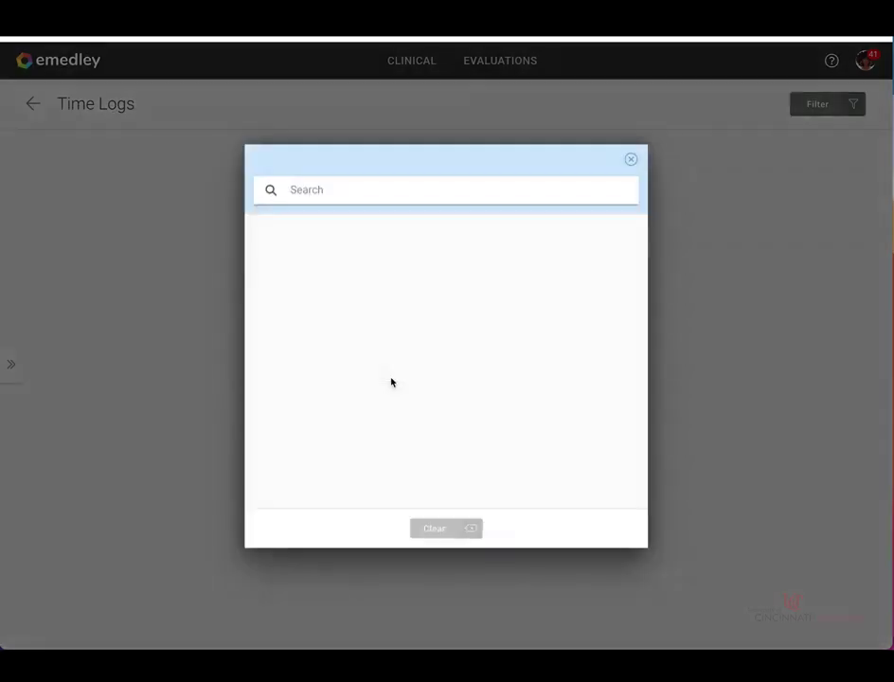
{"action": "scroll", "coordinate": [427, 383], "scroll_direction": "down", "scroll_amount": 15}
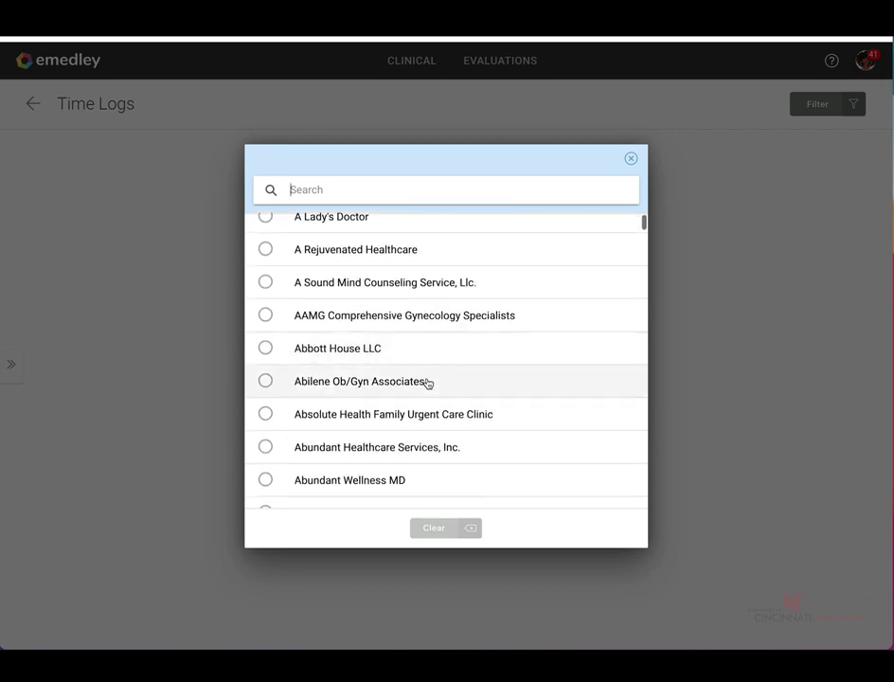
{"action": "scroll", "coordinate": [427, 383], "scroll_direction": "down", "scroll_amount": 15}
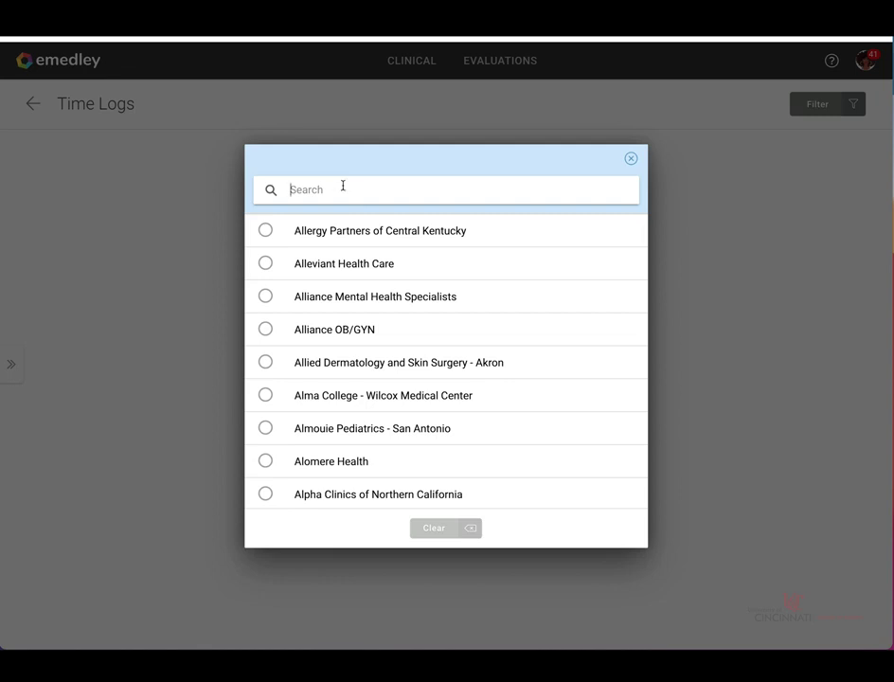
{"action": "left_click", "coordinate": [343, 185]}
{"action": "type", "text": "UCMC"}
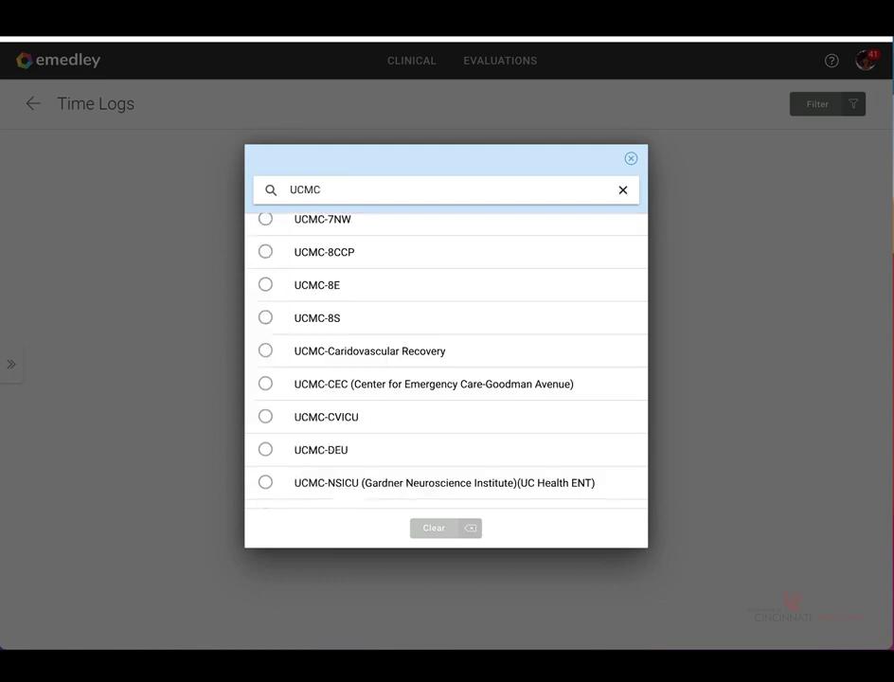
{"action": "scroll", "coordinate": [405, 291], "scroll_direction": "up", "scroll_amount": 5}
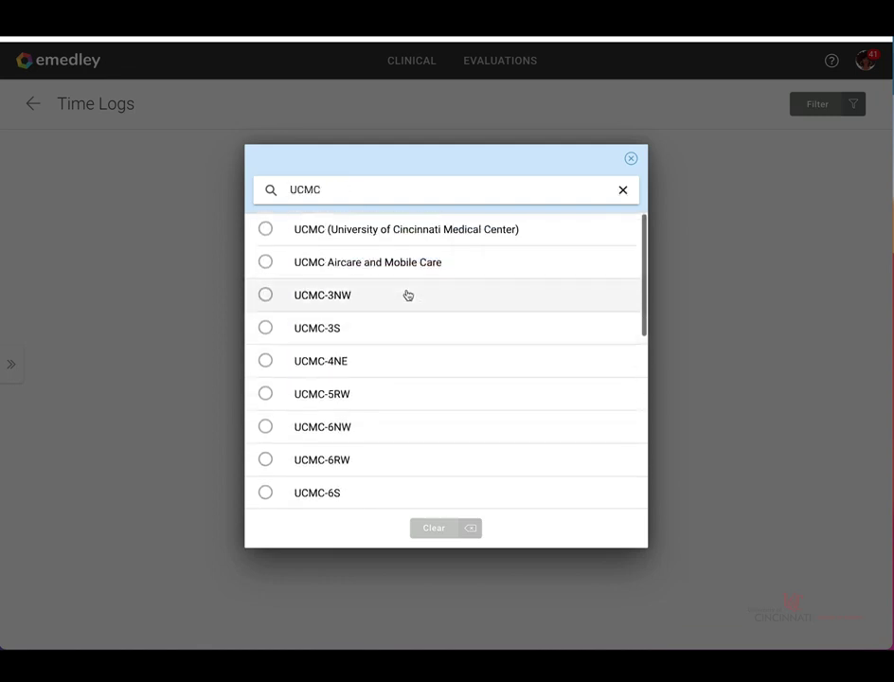
{"action": "left_click", "coordinate": [632, 160]}
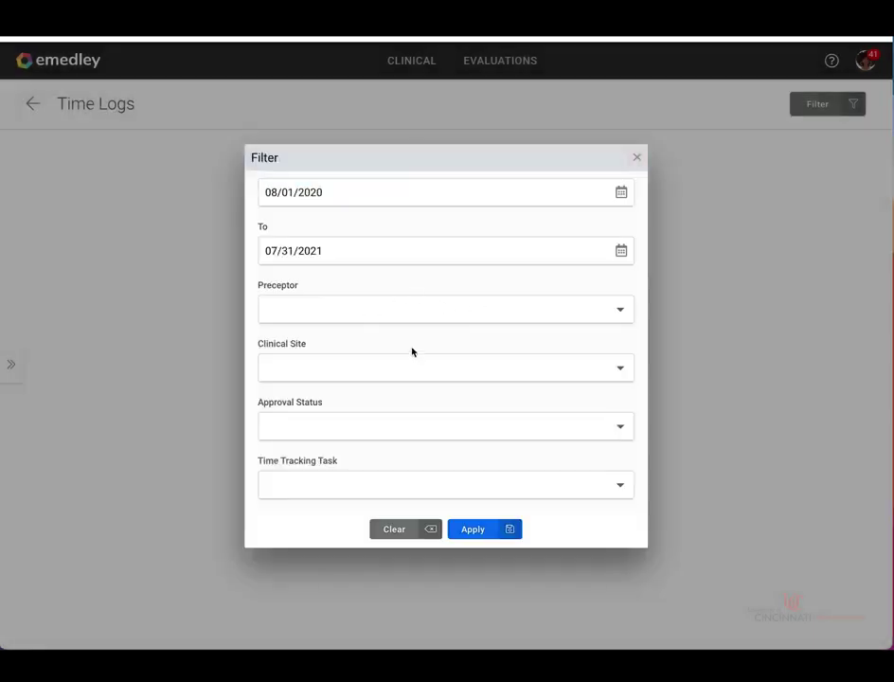
- Look over the approval status and time tracking task choices without selecting any
{"action": "left_click", "coordinate": [468, 431]}
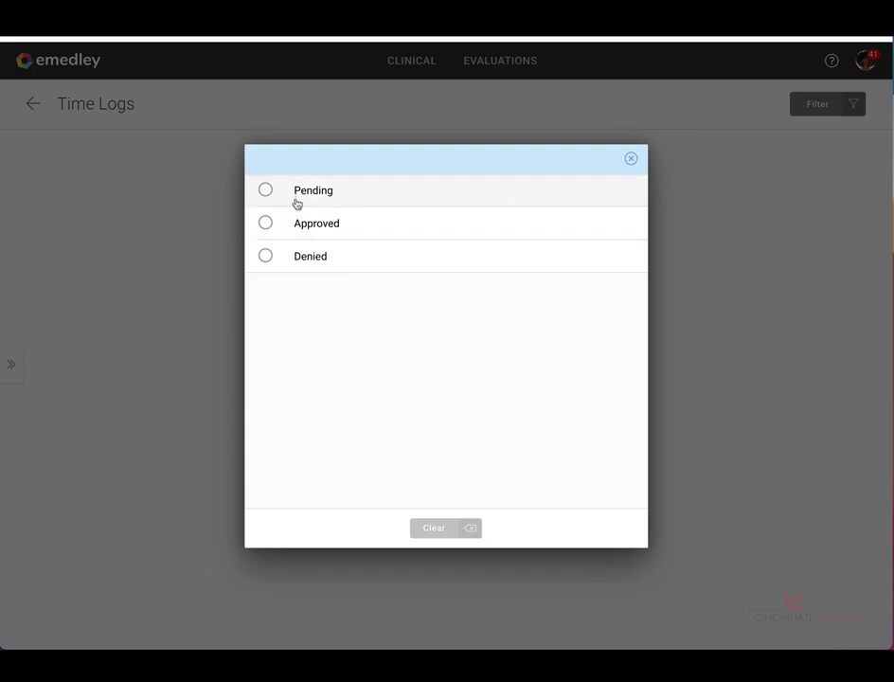
{"action": "left_click", "coordinate": [631, 159]}
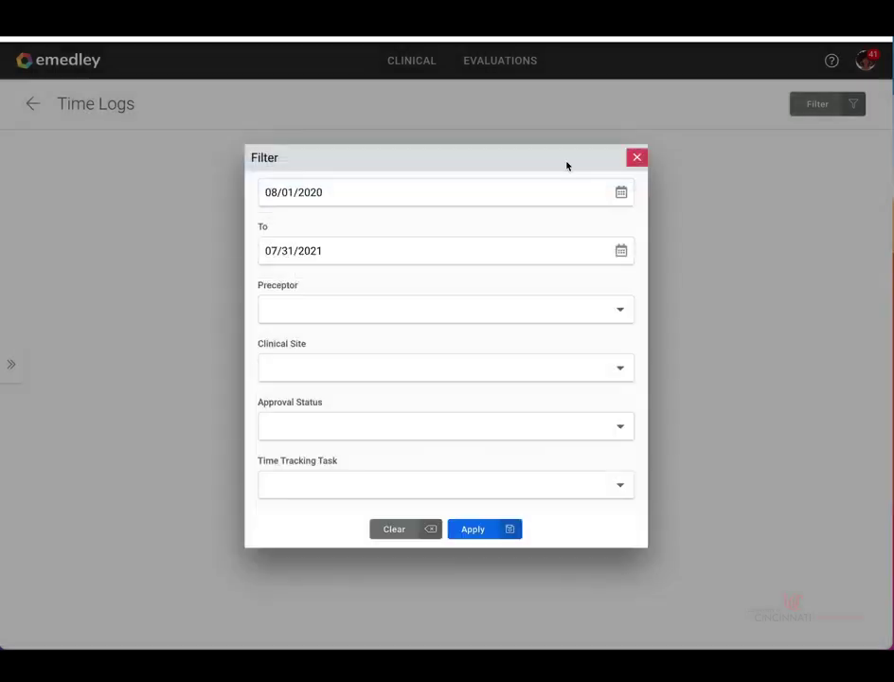
{"action": "left_click", "coordinate": [360, 490]}
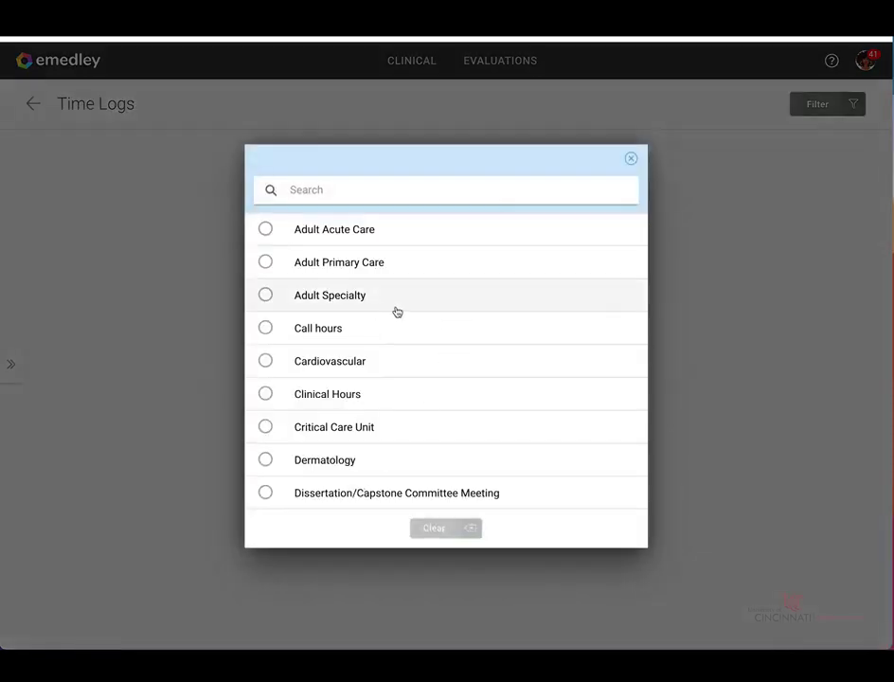
{"action": "scroll", "coordinate": [437, 355], "scroll_direction": "down", "scroll_amount": 5}
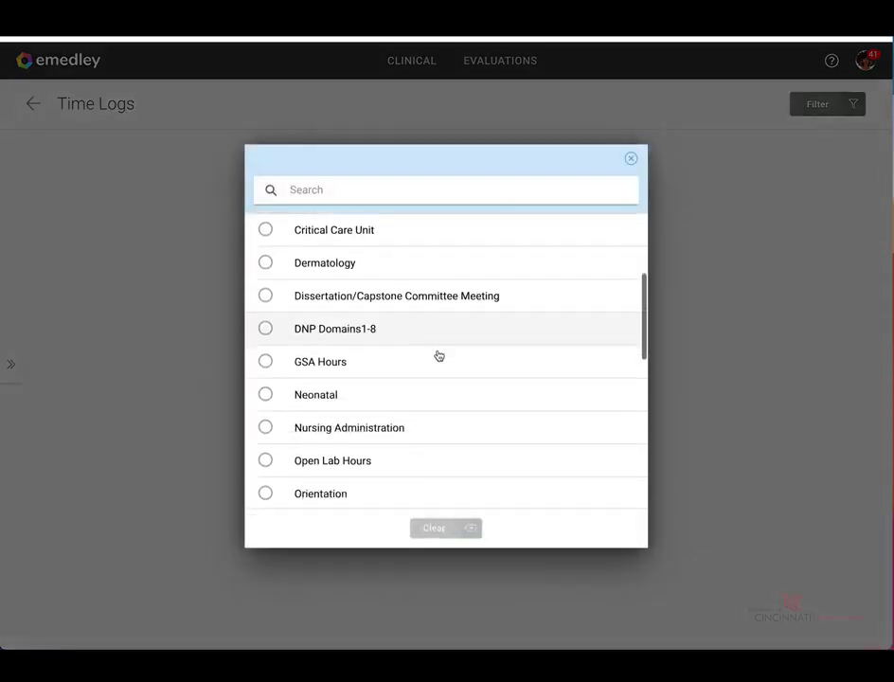
{"action": "scroll", "coordinate": [439, 355], "scroll_direction": "down", "scroll_amount": 5}
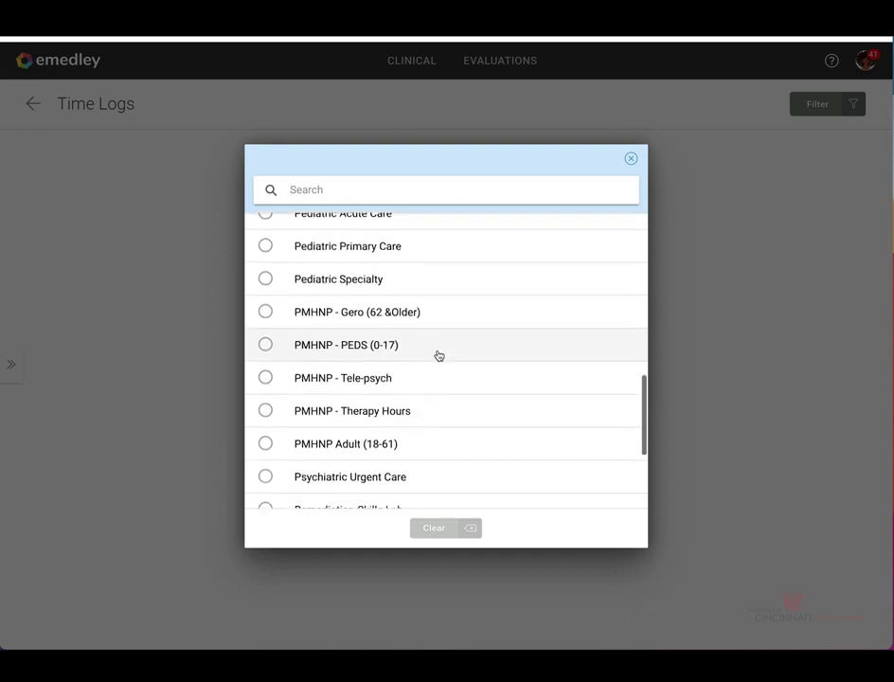
{"action": "scroll", "coordinate": [437, 356], "scroll_direction": "down", "scroll_amount": 3}
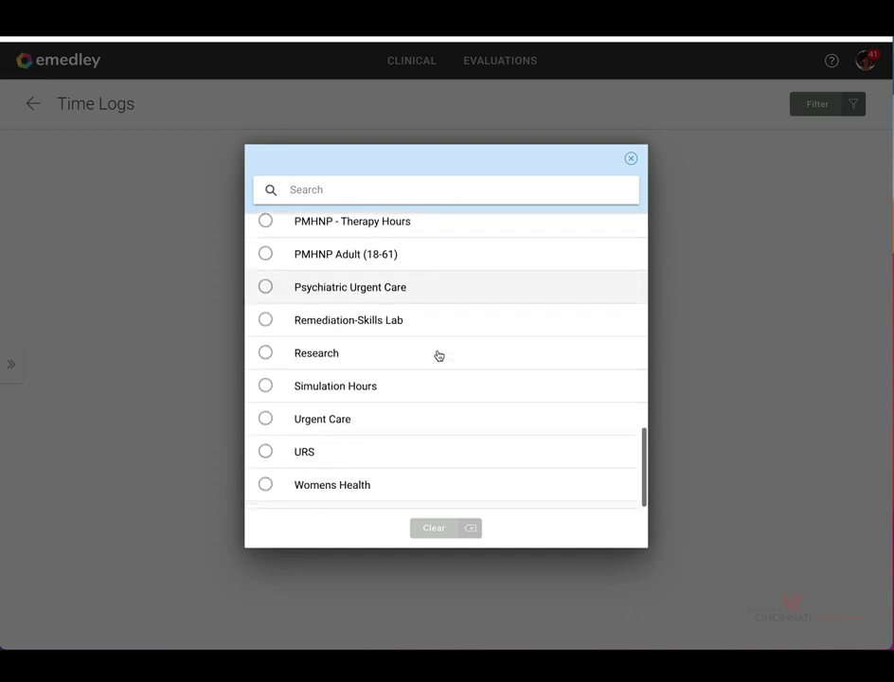
{"action": "scroll", "coordinate": [438, 357], "scroll_direction": "up", "scroll_amount": 4}
{"action": "scroll", "coordinate": [441, 367], "scroll_direction": "up", "scroll_amount": 8}
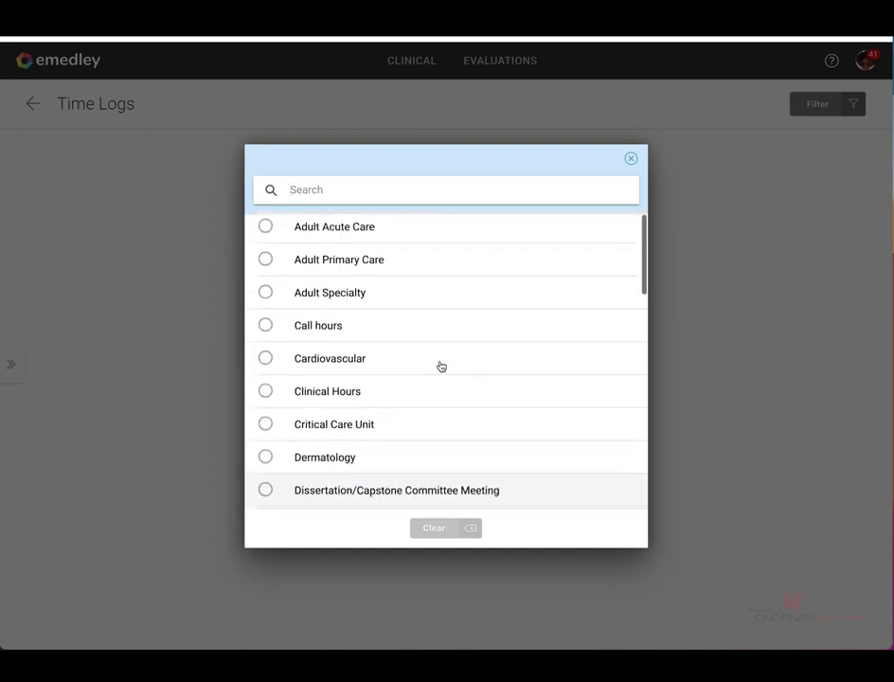
- Apply the 08/01/2020–07/31/2021 filter with no task, showing 6 entries totalling 32 hrs 45 mins
{"action": "left_click", "coordinate": [632, 158]}
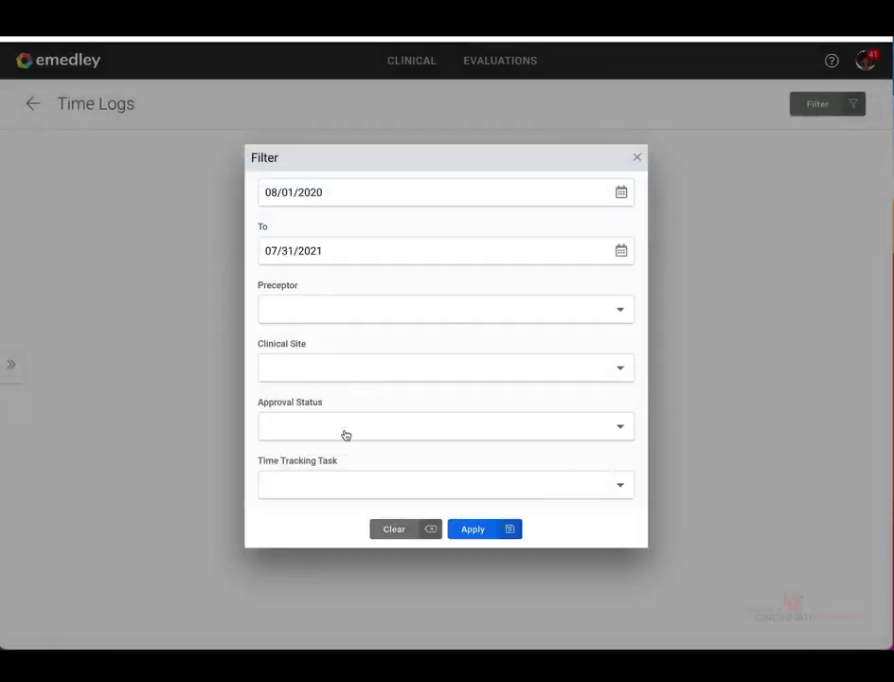
{"action": "scroll", "coordinate": [408, 289], "scroll_direction": "up", "scroll_amount": 1}
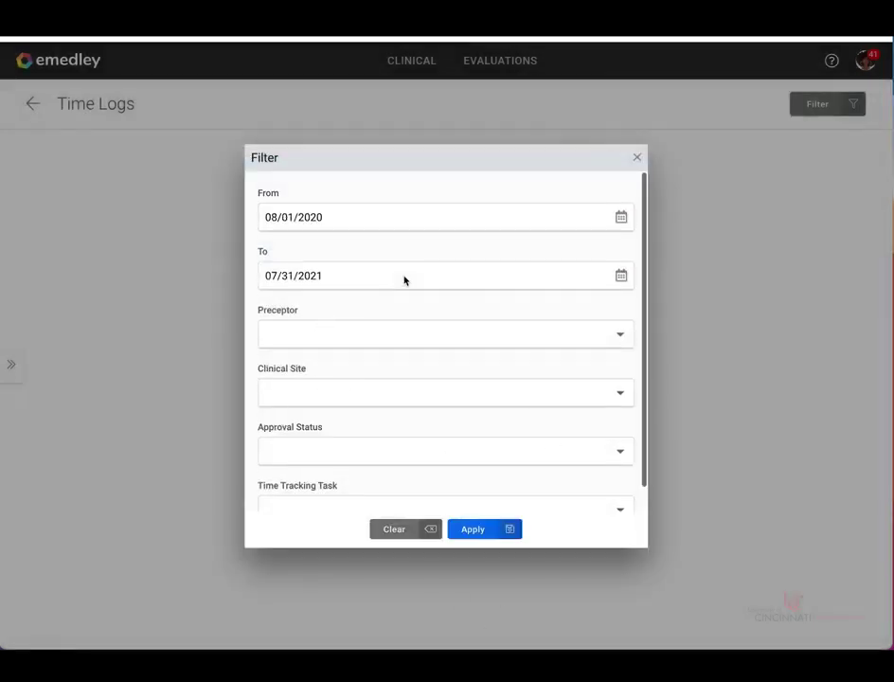
{"action": "left_click", "coordinate": [478, 543]}
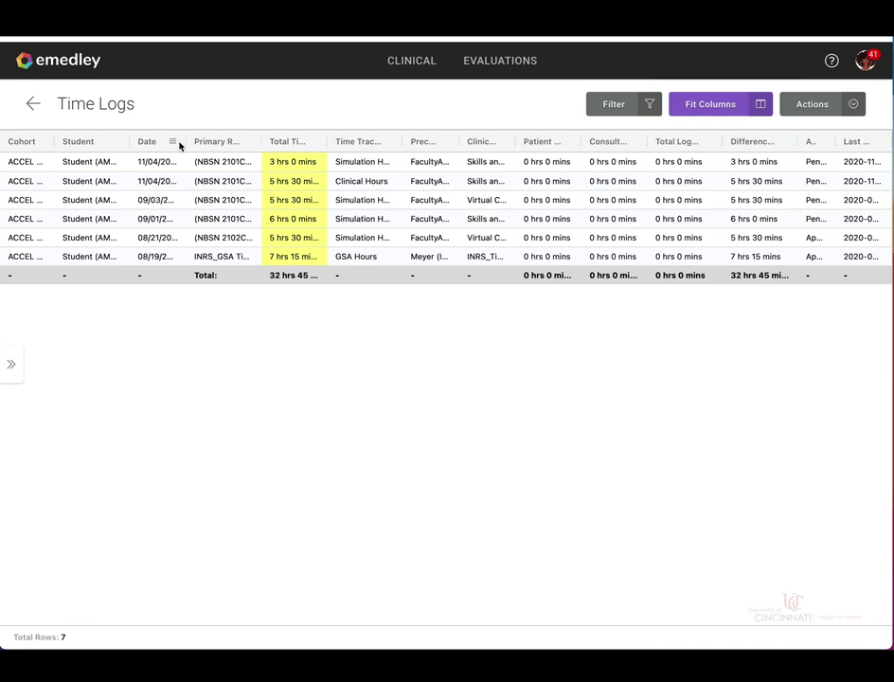
- Autosize all report columns from the Total Time column menu
{"action": "left_click", "coordinate": [313, 143]}
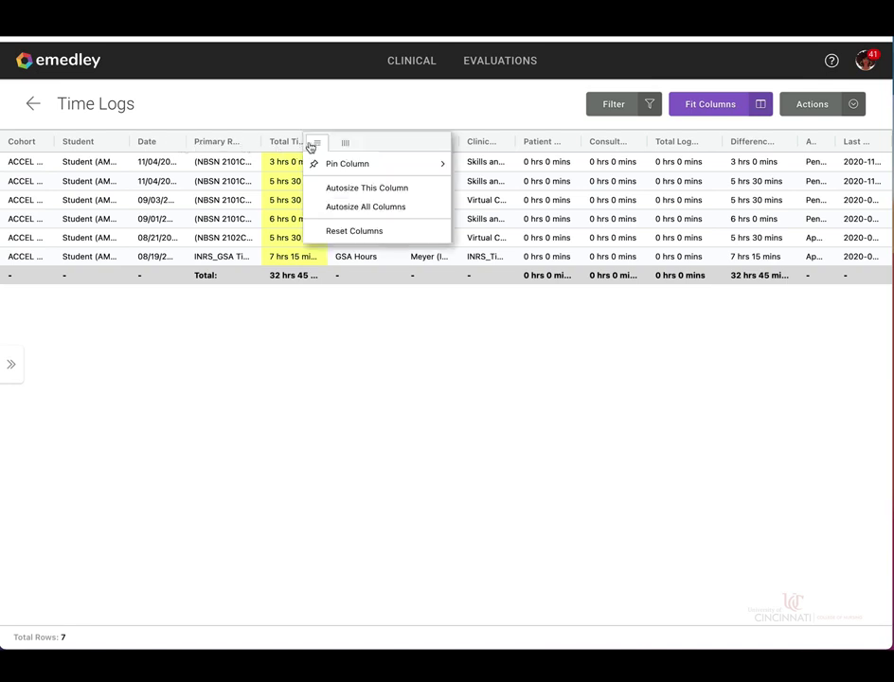
{"action": "left_click", "coordinate": [332, 207]}
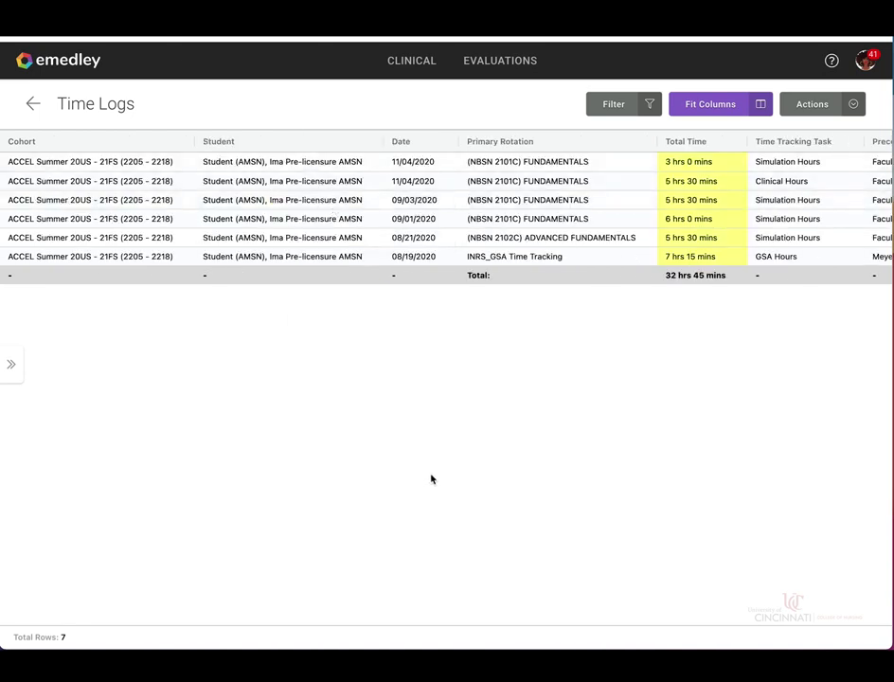
{"action": "left_click", "coordinate": [451, 418]}
- Scroll the grid across to Last Modified and back to review every column
{"action": "scroll", "coordinate": [452, 419], "scroll_direction": "right", "scroll_amount": 5}
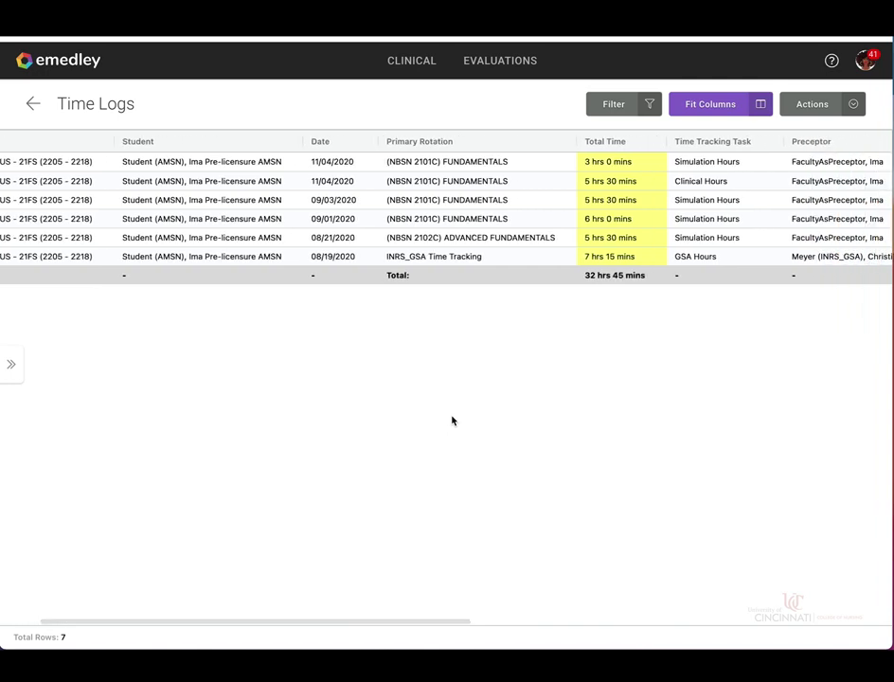
{"action": "scroll", "coordinate": [452, 420], "scroll_direction": "right", "scroll_amount": 3}
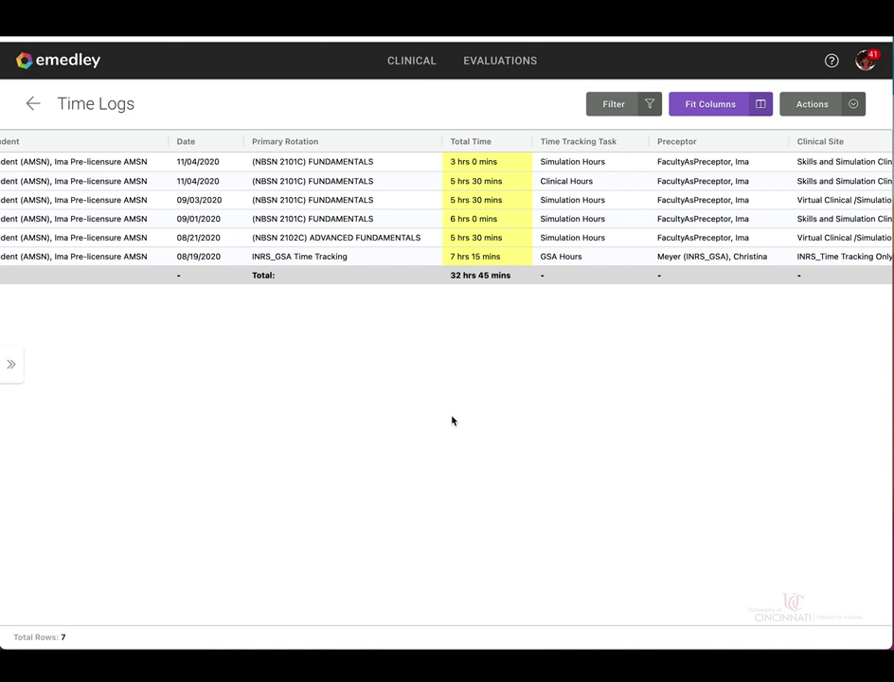
{"action": "scroll", "coordinate": [452, 420], "scroll_direction": "right", "scroll_amount": 1}
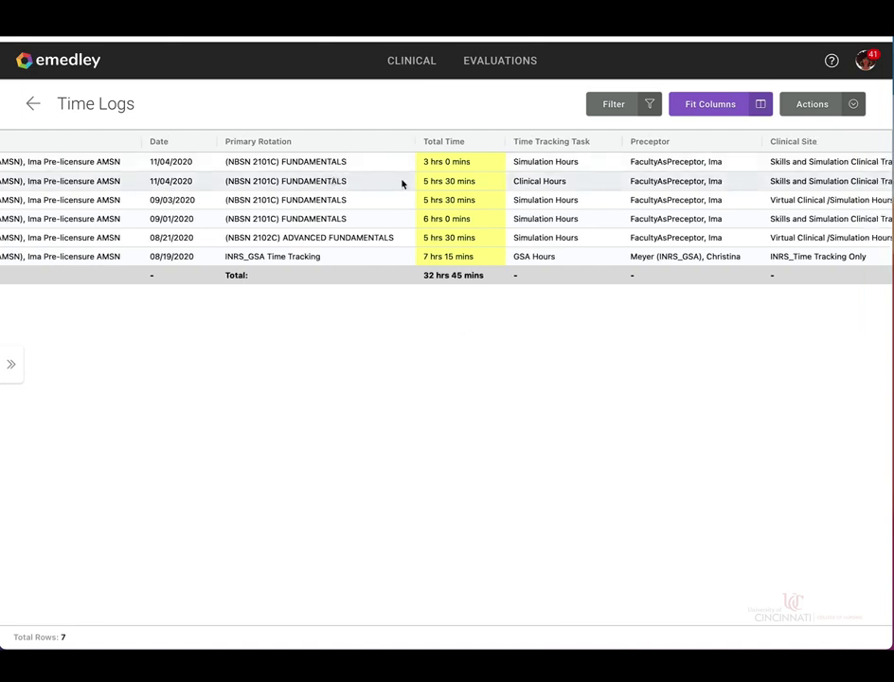
{"action": "scroll", "coordinate": [469, 189], "scroll_direction": "right", "scroll_amount": 1}
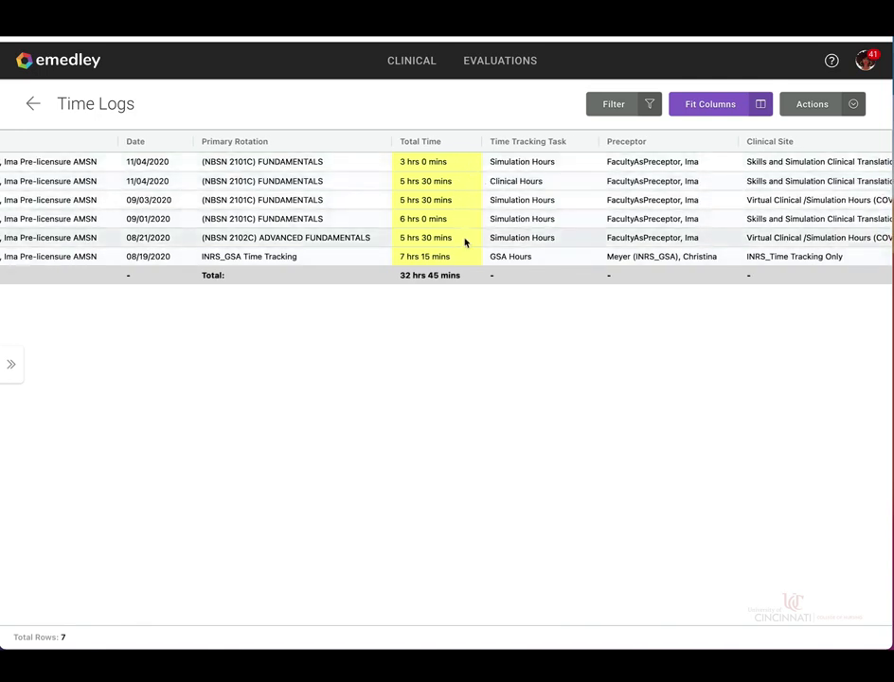
{"action": "scroll", "coordinate": [465, 242], "scroll_direction": "right", "scroll_amount": 5}
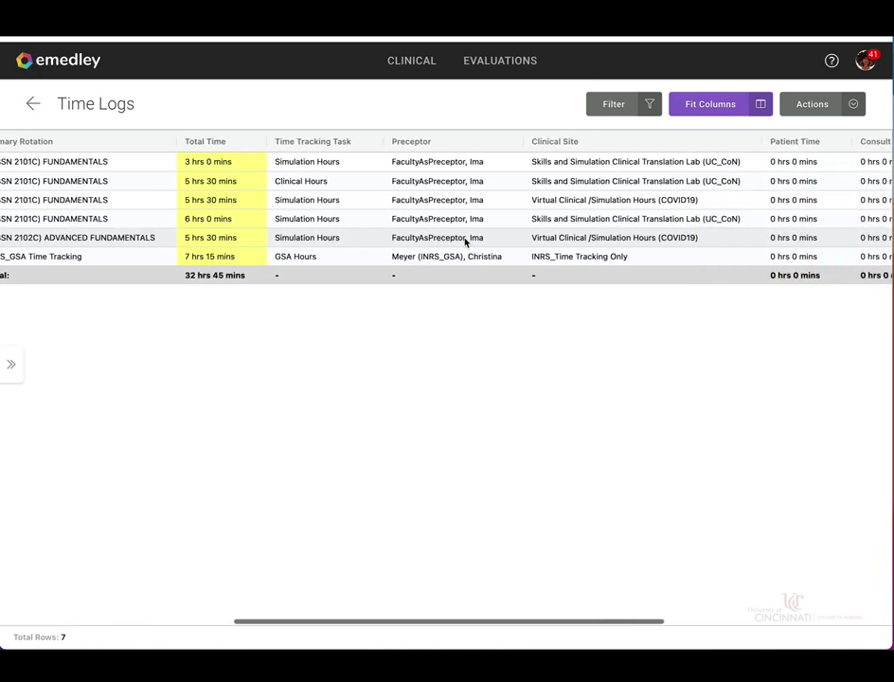
{"action": "scroll", "coordinate": [465, 243], "scroll_direction": "right", "scroll_amount": 5}
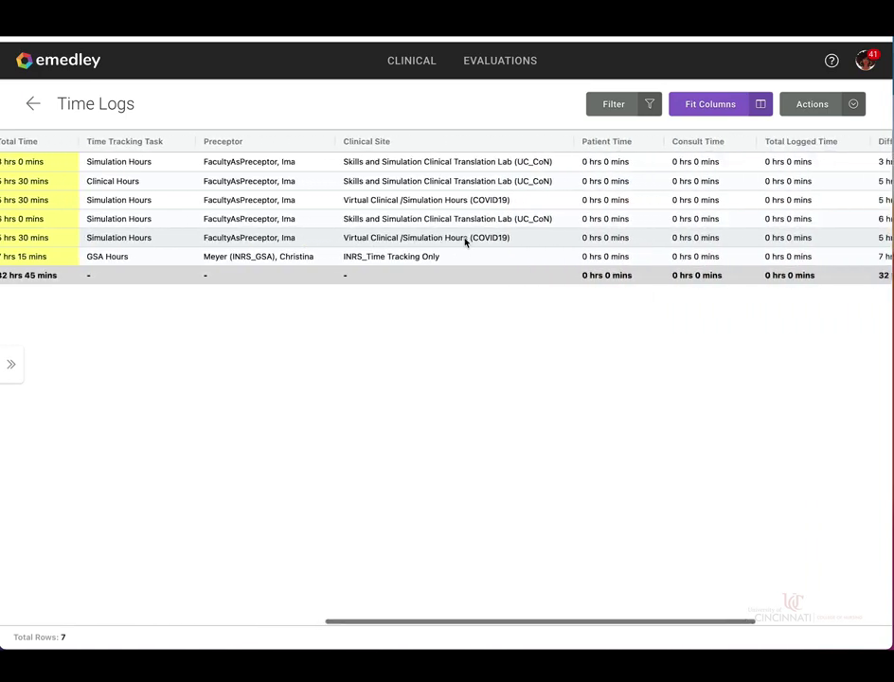
{"action": "scroll", "coordinate": [465, 243], "scroll_direction": "right", "scroll_amount": 1}
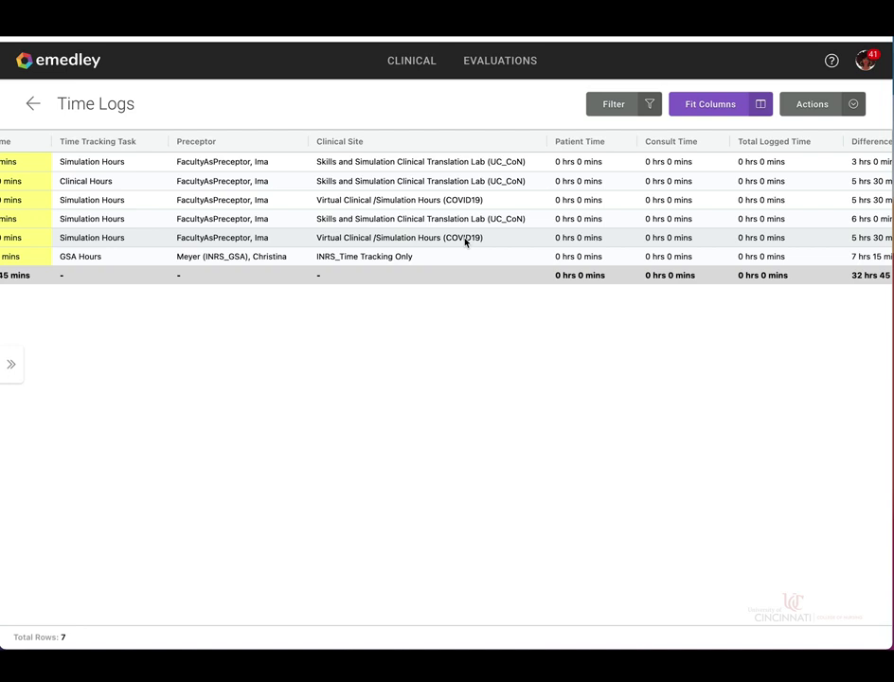
{"action": "scroll", "coordinate": [465, 243], "scroll_direction": "right", "scroll_amount": 5}
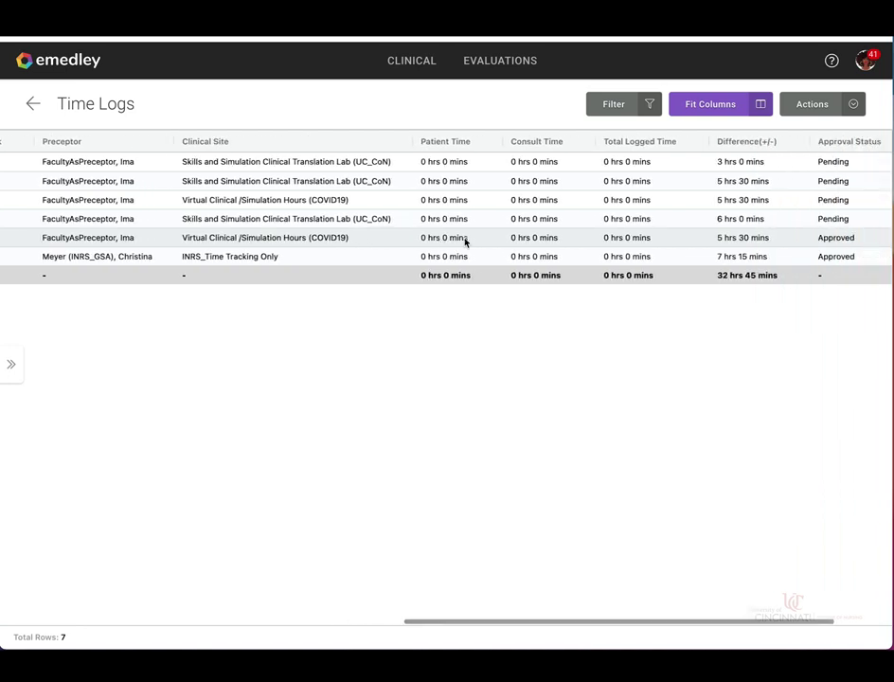
{"action": "scroll", "coordinate": [465, 243], "scroll_direction": "right", "scroll_amount": 2}
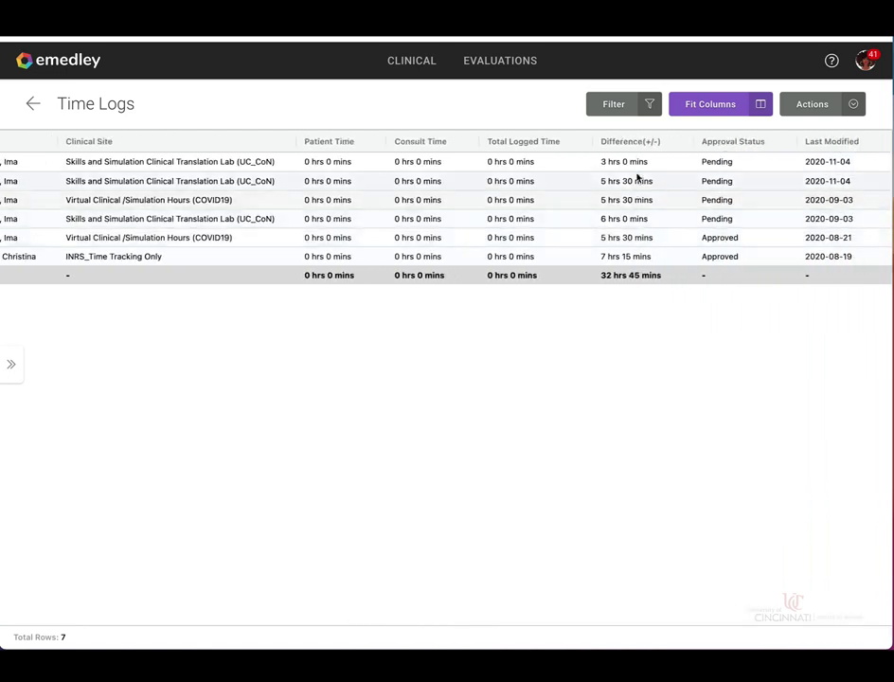
{"action": "left_click", "coordinate": [714, 256]}
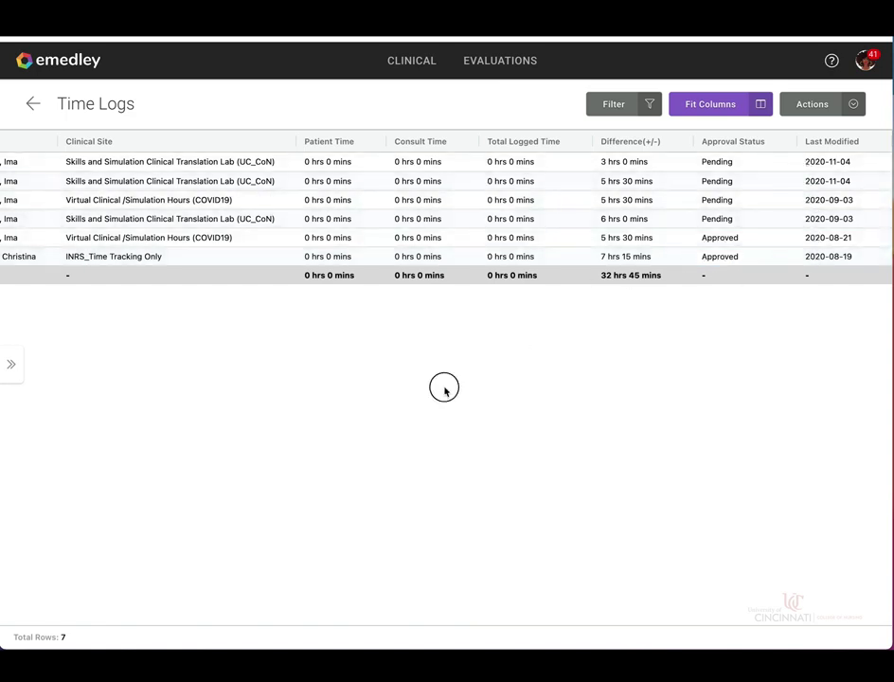
{"action": "scroll", "coordinate": [445, 391], "scroll_direction": "left", "scroll_amount": 5}
{"action": "scroll", "coordinate": [445, 392], "scroll_direction": "left", "scroll_amount": 12}
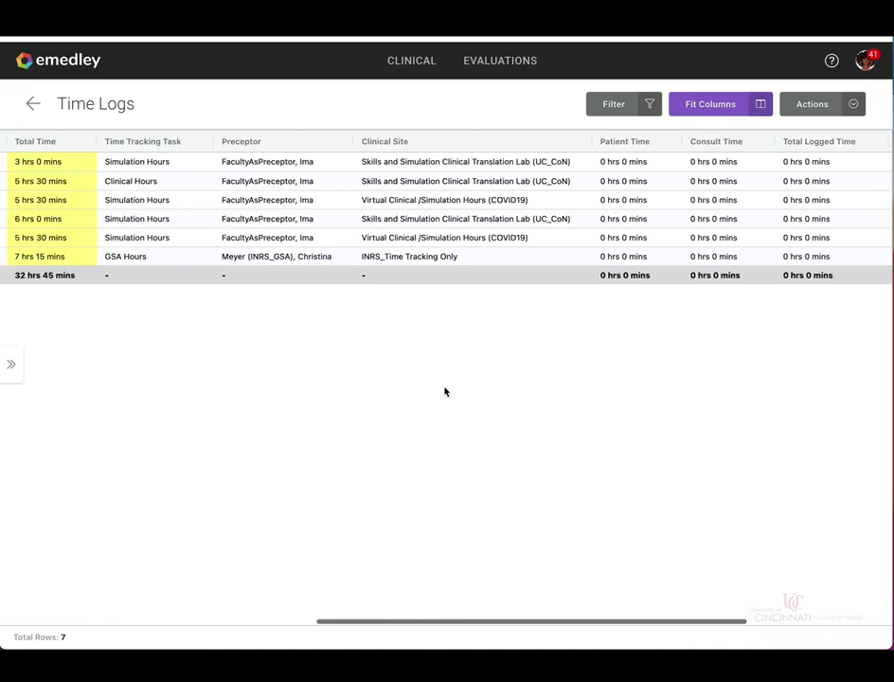
{"action": "scroll", "coordinate": [446, 391], "scroll_direction": "left", "scroll_amount": 8}
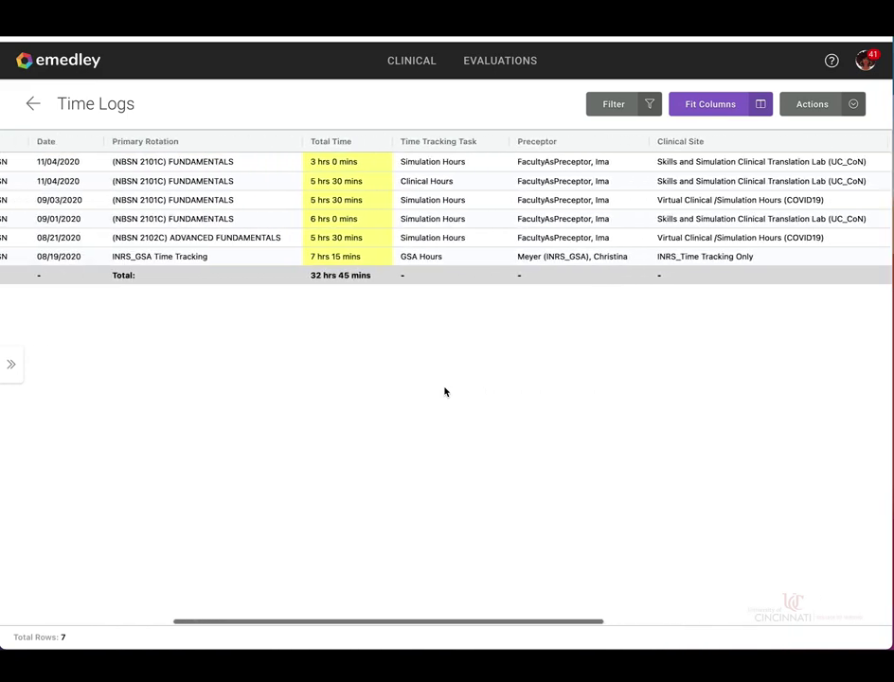
{"action": "scroll", "coordinate": [446, 391], "scroll_direction": "left", "scroll_amount": 6}
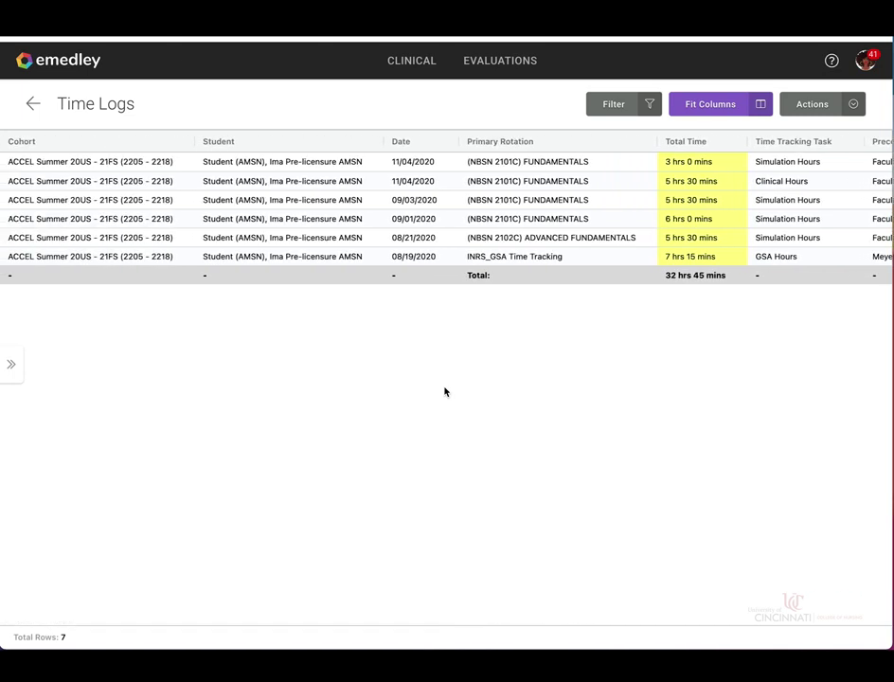
- Export the Time Logs report as Excel and open the downloaded TimeLogs (5).xlsx
{"action": "left_click", "coordinate": [826, 106]}
{"action": "left_click", "coordinate": [807, 134]}
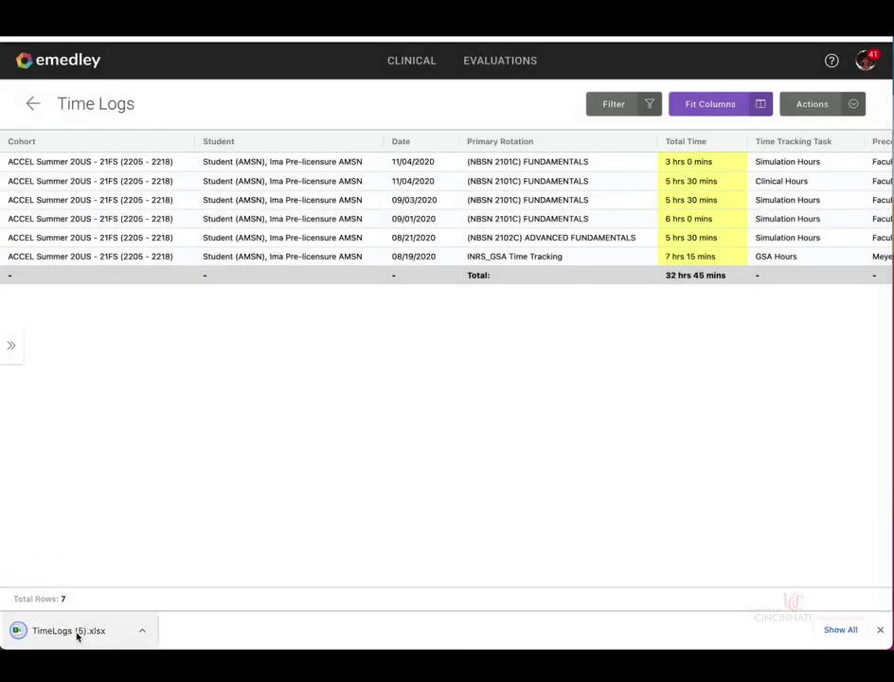
{"action": "left_click", "coordinate": [77, 633]}
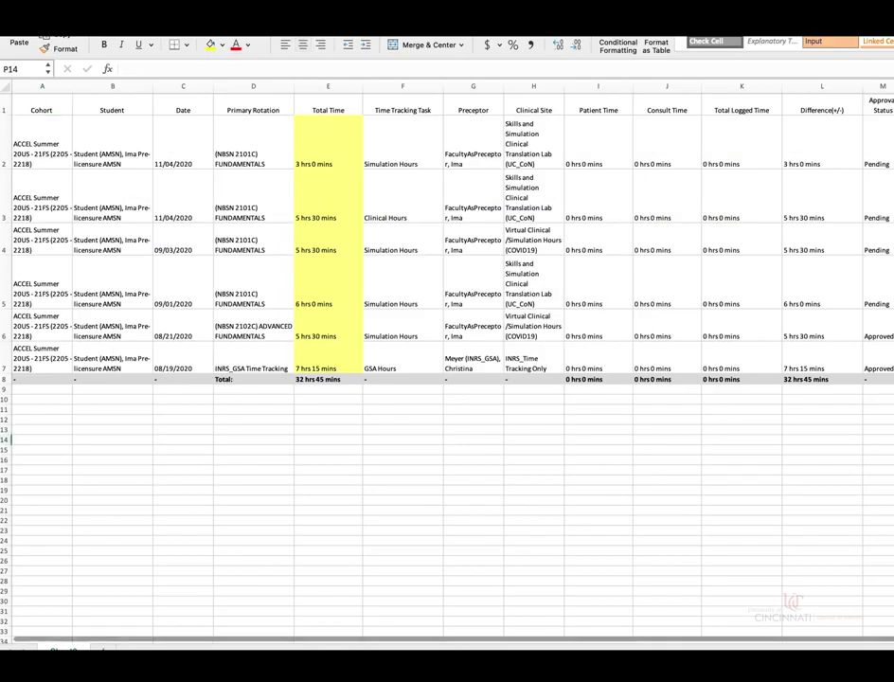
- Resize the Excel window and move across the sheet to check the exported columns through Last Modified
{"action": "left_click_drag", "start_coordinate": [831, 216], "coordinate": [880, 220]}
{"action": "left_click", "coordinate": [642, 449]}
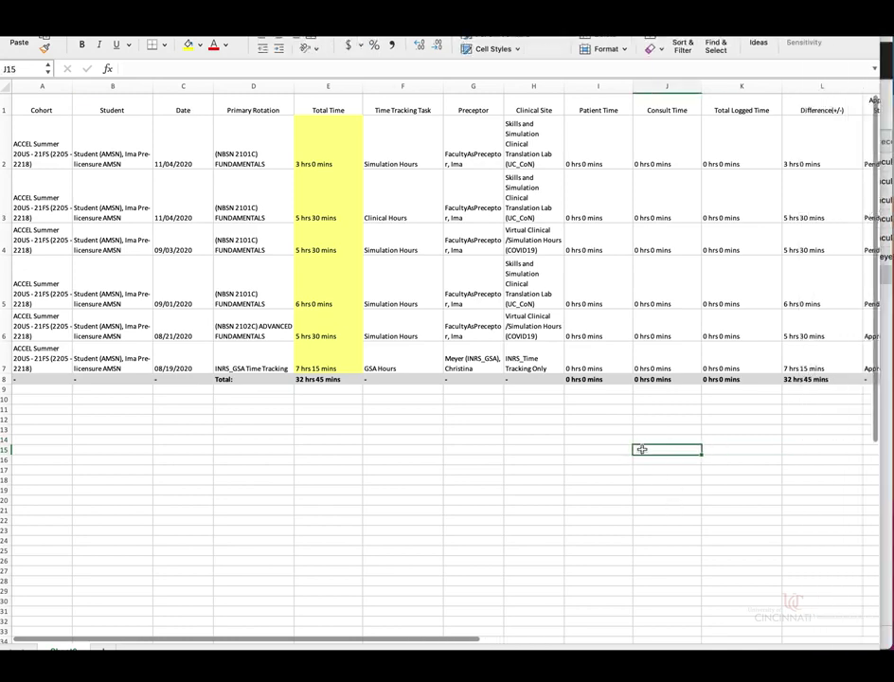
{"action": "scroll", "coordinate": [424, 424], "scroll_direction": "down", "scroll_amount": 2}
{"action": "scroll", "coordinate": [424, 424], "scroll_direction": "up", "scroll_amount": 2}
{"action": "left_click", "coordinate": [618, 458]}
{"action": "key", "text": "Right"}
{"action": "key", "text": "Down"}
{"action": "key", "text": "Right"}
{"action": "key", "text": "Right"}
{"action": "key", "text": "Right"}
{"action": "key", "text": "Right"}
{"action": "key", "text": "Right"}
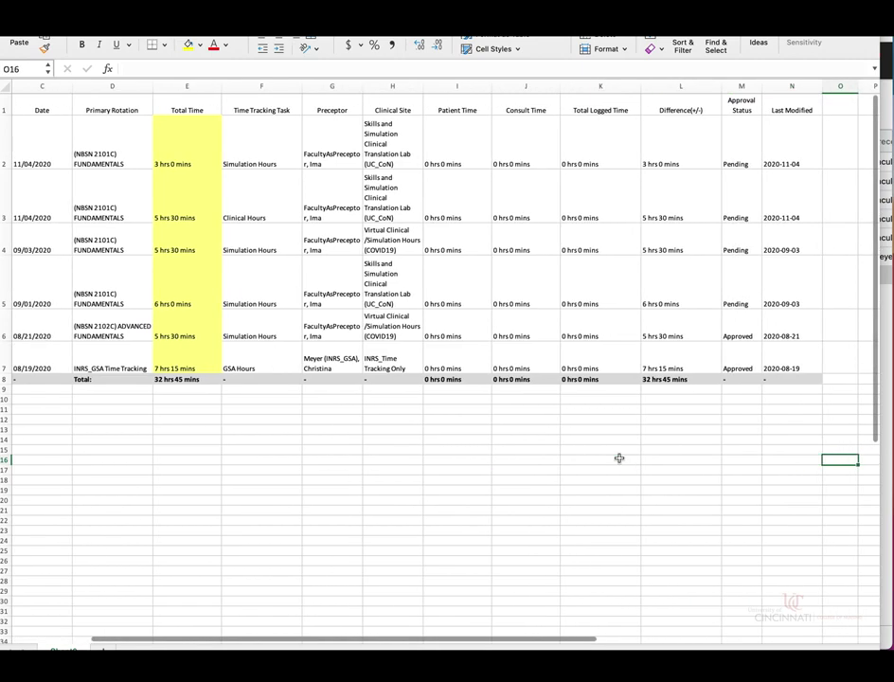
{"action": "key", "text": "Right"}
{"action": "key", "text": "Right"}
{"action": "key", "text": "Left"}
{"action": "key", "text": "Left"}
{"action": "key", "text": "Left"}
{"action": "key", "text": "Left"}
{"action": "key", "text": "Left"}
{"action": "key", "text": "Left"}
{"action": "key", "text": "Left"}
{"action": "key", "text": "Left"}
{"action": "key", "text": "Left"}
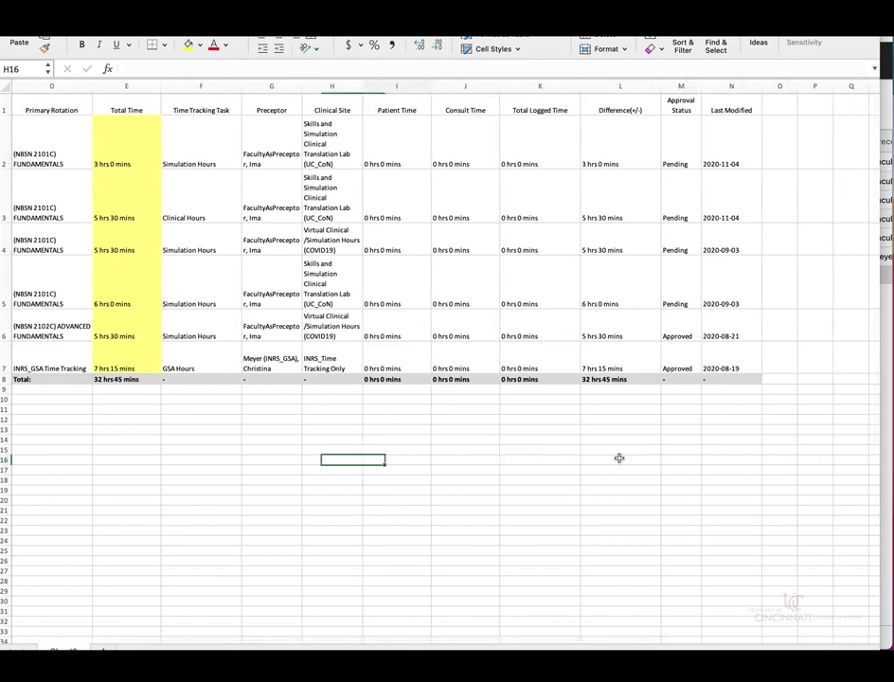
{"action": "key", "text": "Left"}
{"action": "key", "text": "Left"}
{"action": "key", "text": "Left"}
{"action": "key", "text": "Left"}
{"action": "key", "text": "Left"}
{"action": "key", "text": "Left"}
{"action": "key", "text": "Left"}
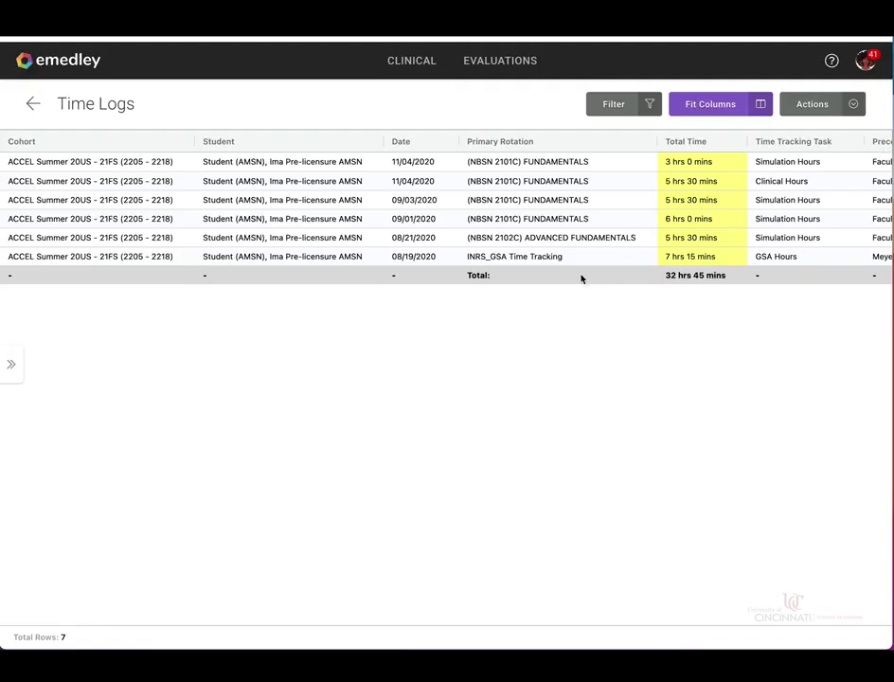
{"action": "scroll", "coordinate": [568, 361], "scroll_direction": "right", "scroll_amount": 1}
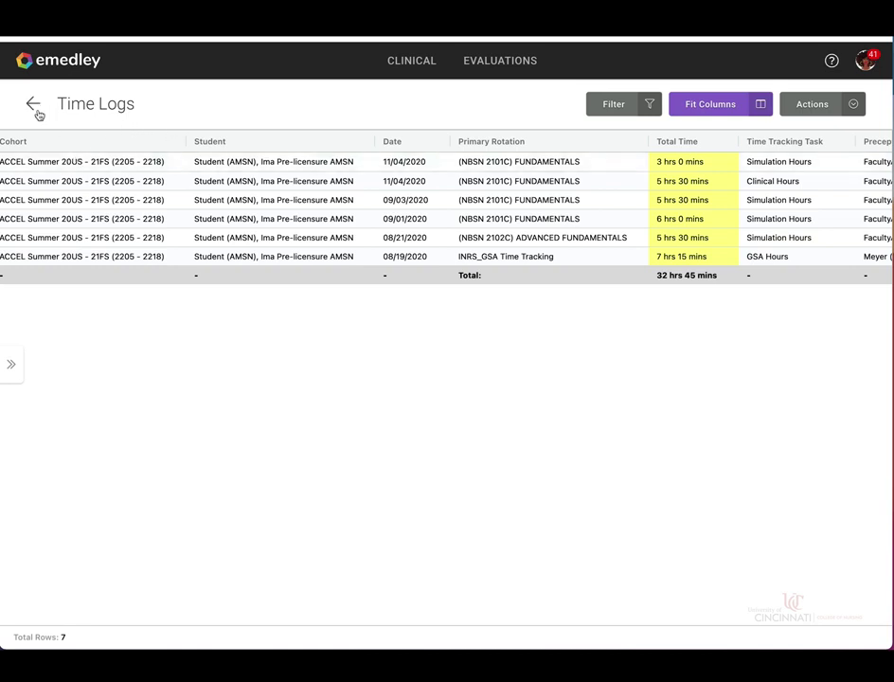
- Go back to the report listing, reopen Time Logs, and dismiss its filter without applying it
{"action": "left_click", "coordinate": [36, 109]}
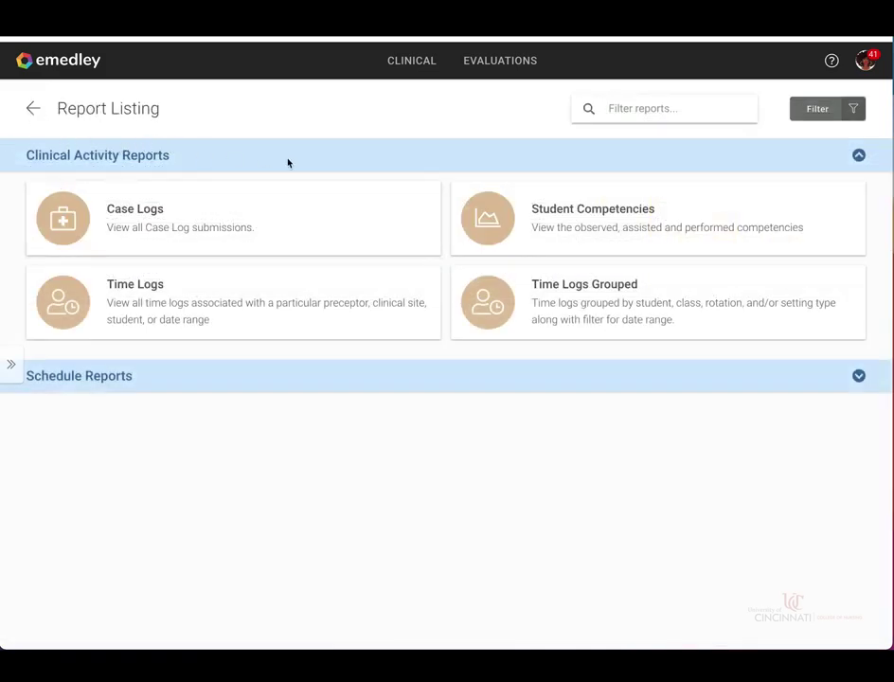
{"action": "left_click", "coordinate": [271, 305]}
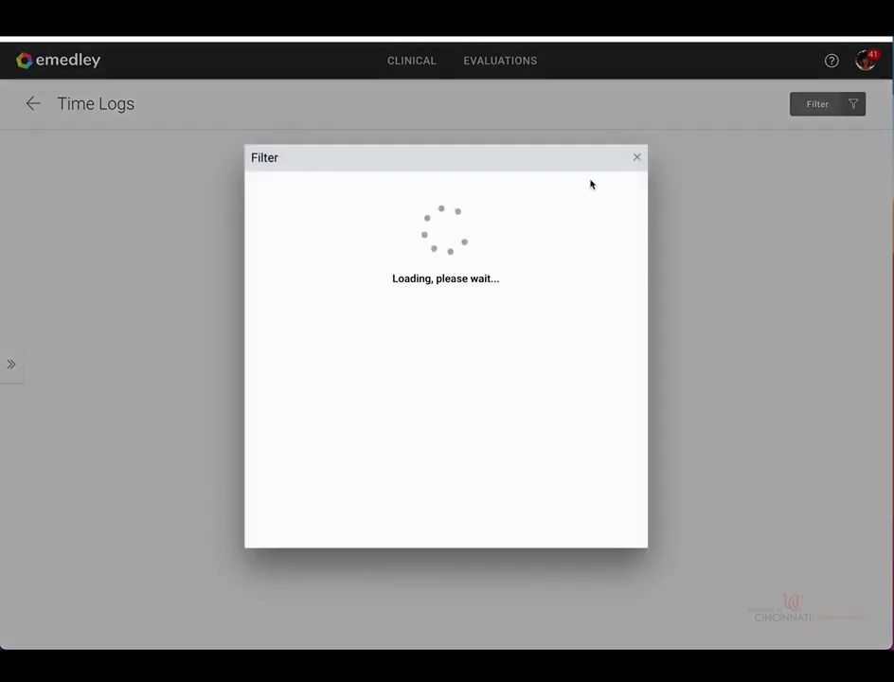
{"action": "left_click", "coordinate": [637, 157]}
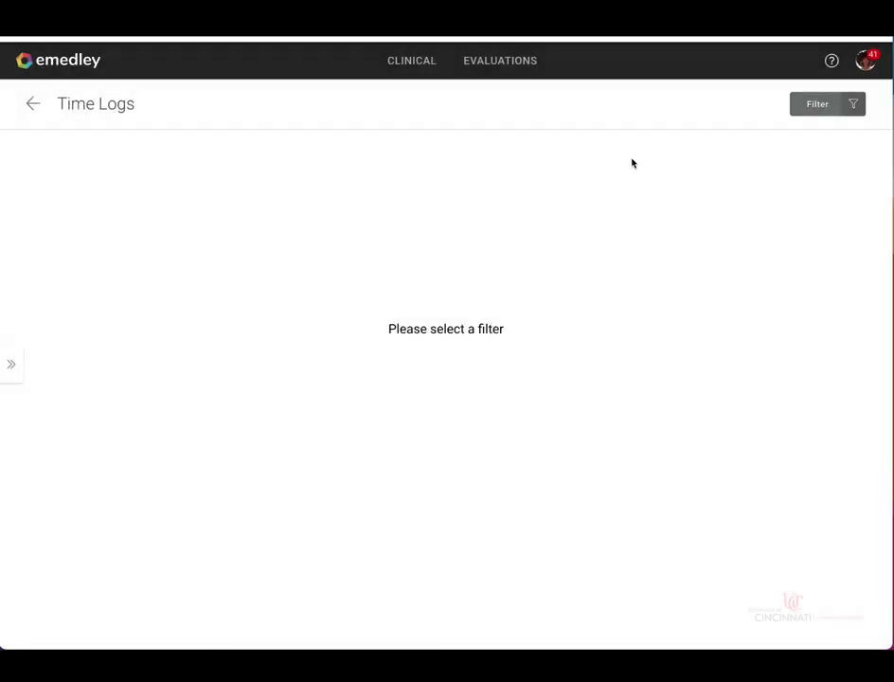
- Open the Time Logs Grouped card from CLINICAL > Clinical Activity Reports
{"action": "left_click", "coordinate": [405, 74]}
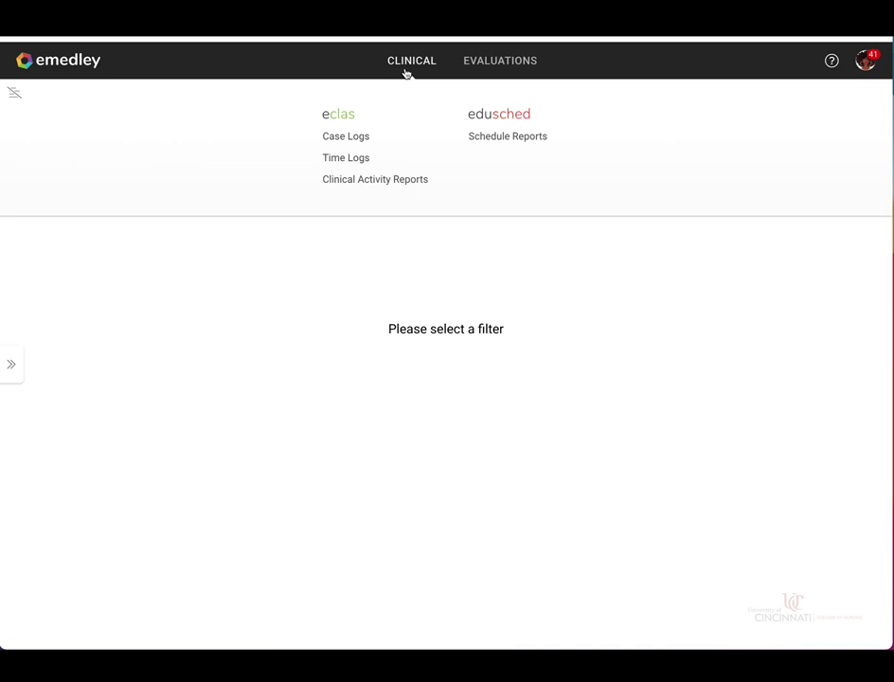
{"action": "left_click", "coordinate": [389, 184]}
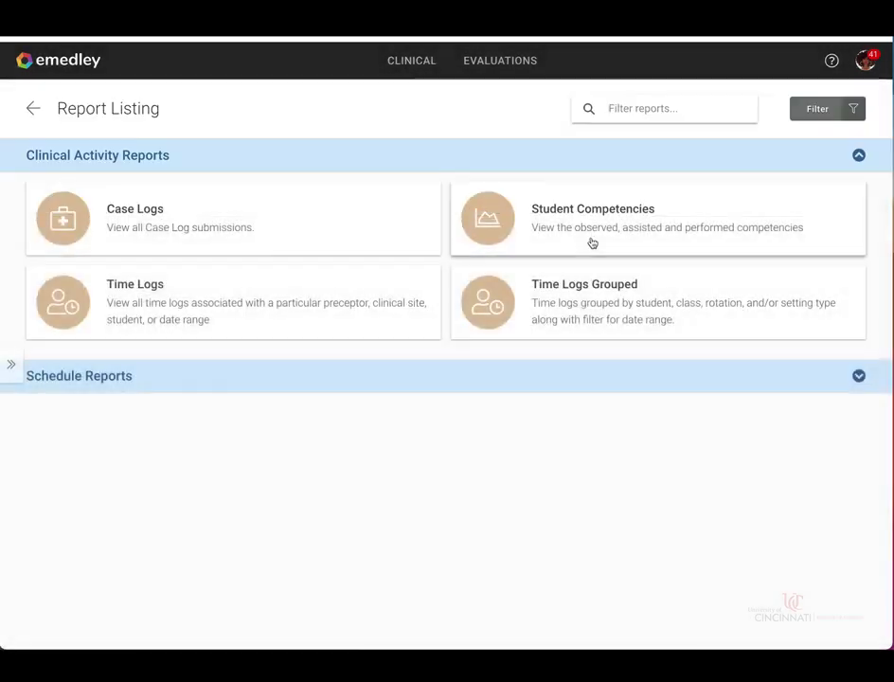
{"action": "left_click", "coordinate": [519, 296]}
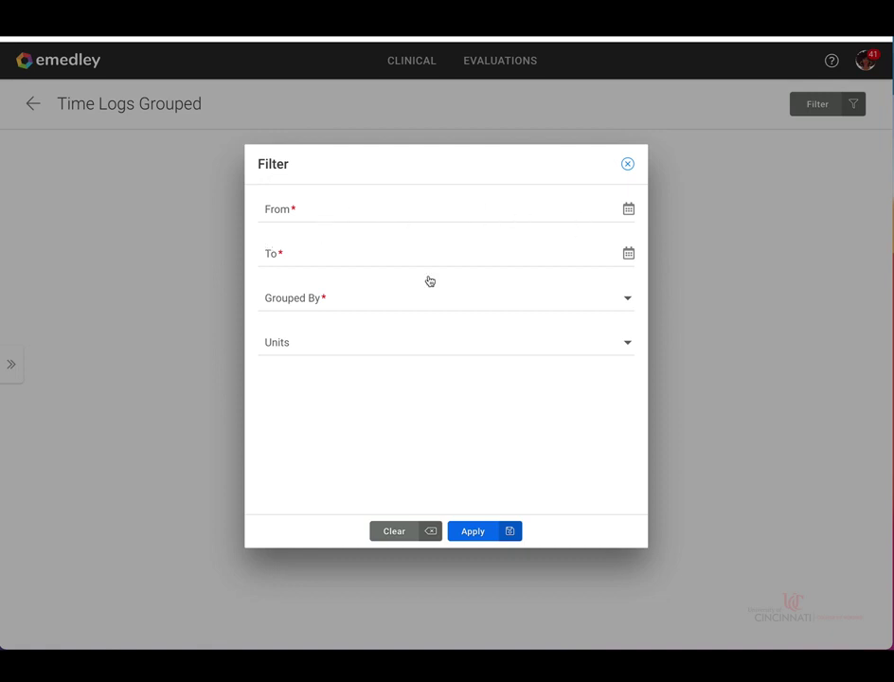
- Pick From date 08/24/2020 and To date 12/31/2020 using the calendar pickers
{"action": "left_click", "coordinate": [628, 216]}
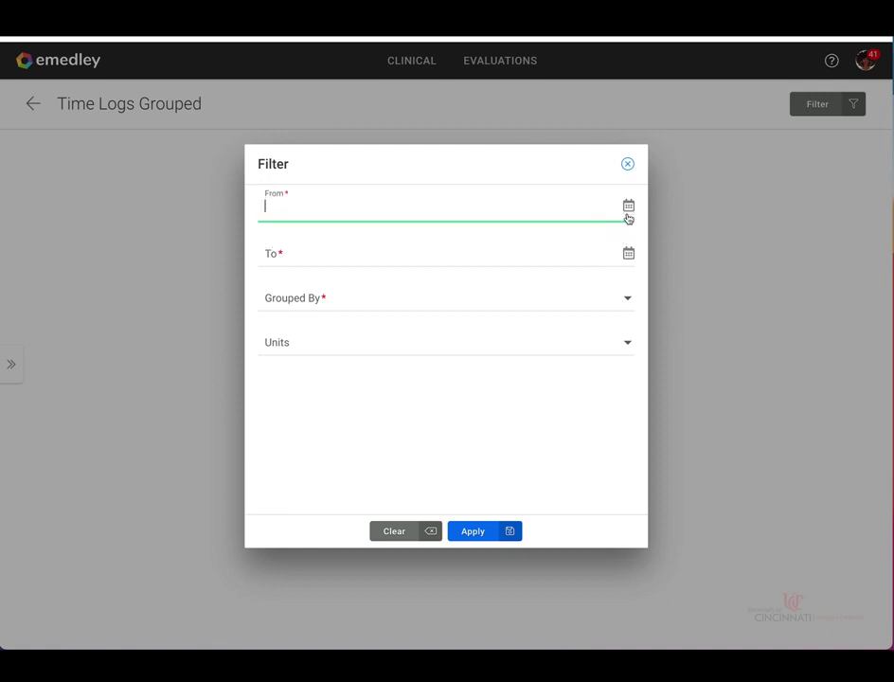
{"action": "left_click", "coordinate": [629, 207]}
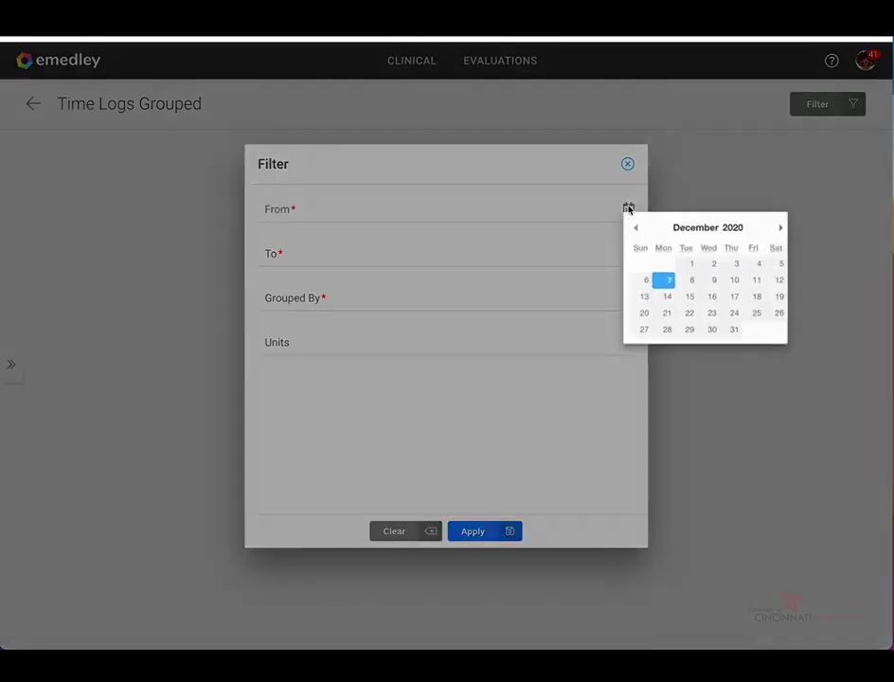
{"action": "left_click", "coordinate": [638, 232]}
{"action": "left_click", "coordinate": [638, 232]}
{"action": "left_click", "coordinate": [640, 233]}
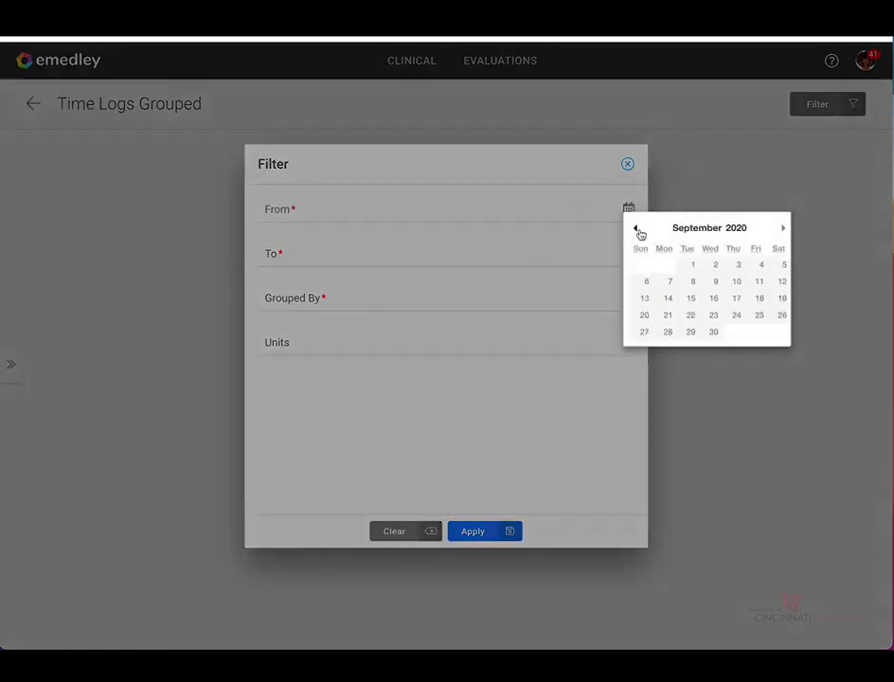
{"action": "left_click", "coordinate": [639, 233]}
{"action": "left_click", "coordinate": [669, 335]}
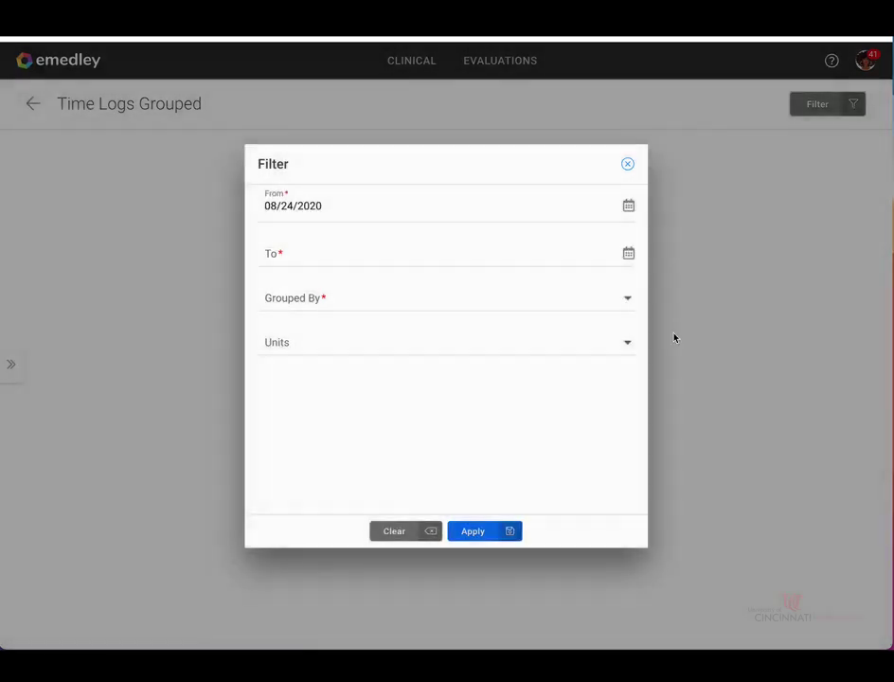
{"action": "left_click", "coordinate": [629, 254]}
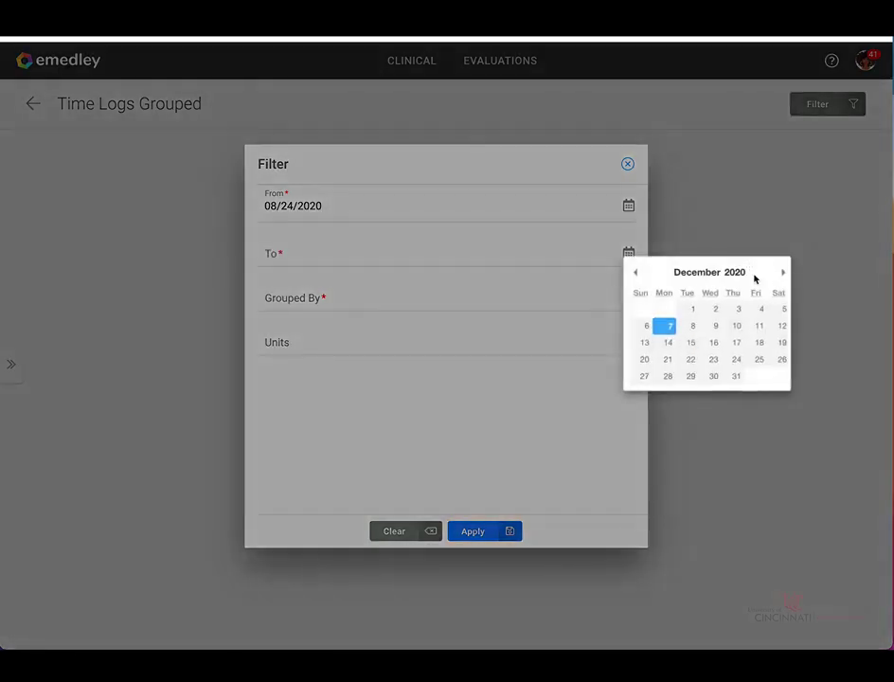
{"action": "left_click", "coordinate": [736, 377]}
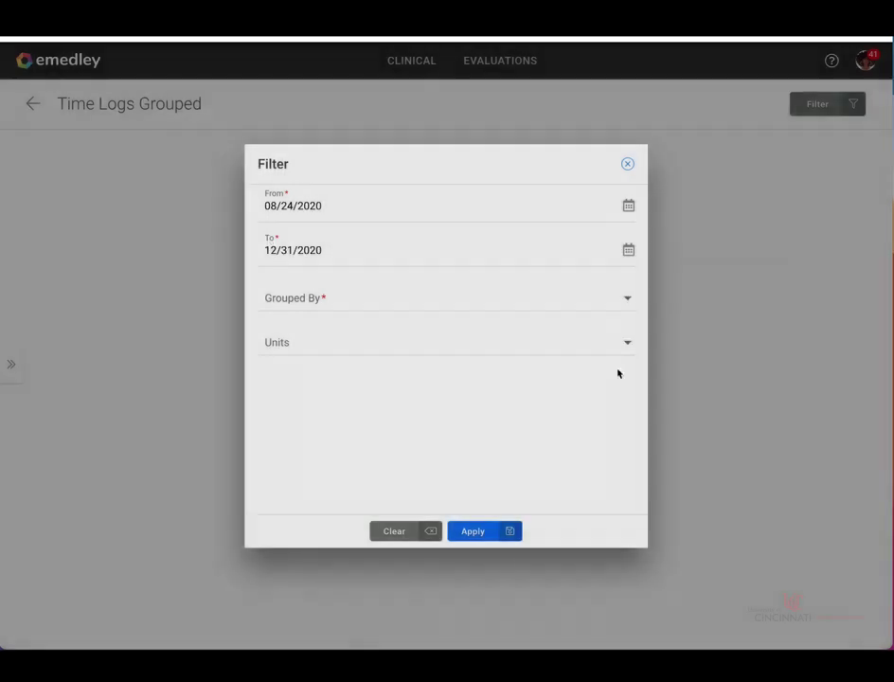
- Group the report by Rotation, Time Log Task with no units set, and run it
{"action": "left_click", "coordinate": [350, 306]}
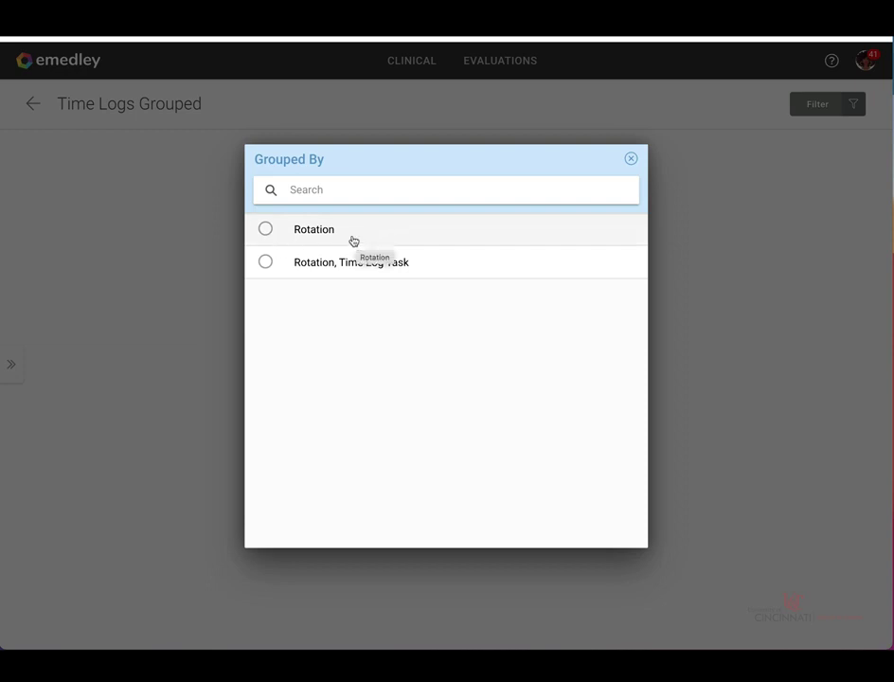
{"action": "left_click", "coordinate": [287, 265]}
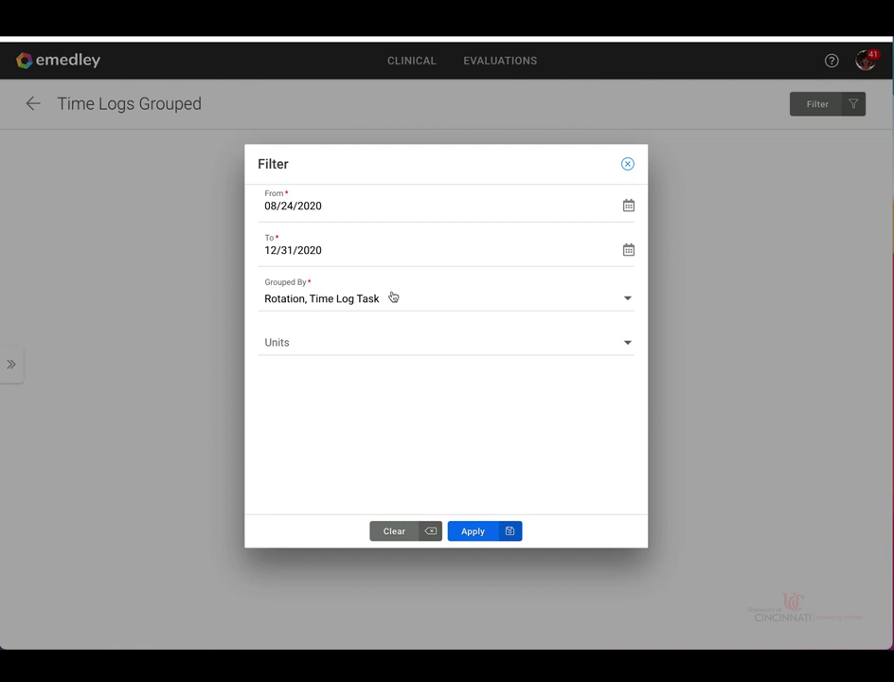
{"action": "left_click", "coordinate": [390, 349]}
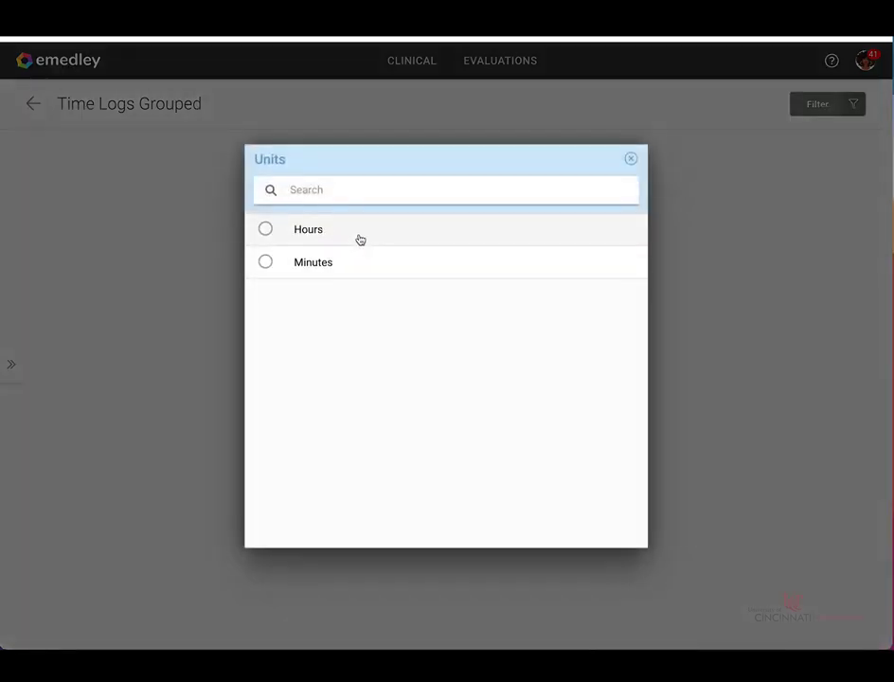
{"action": "left_click", "coordinate": [631, 160]}
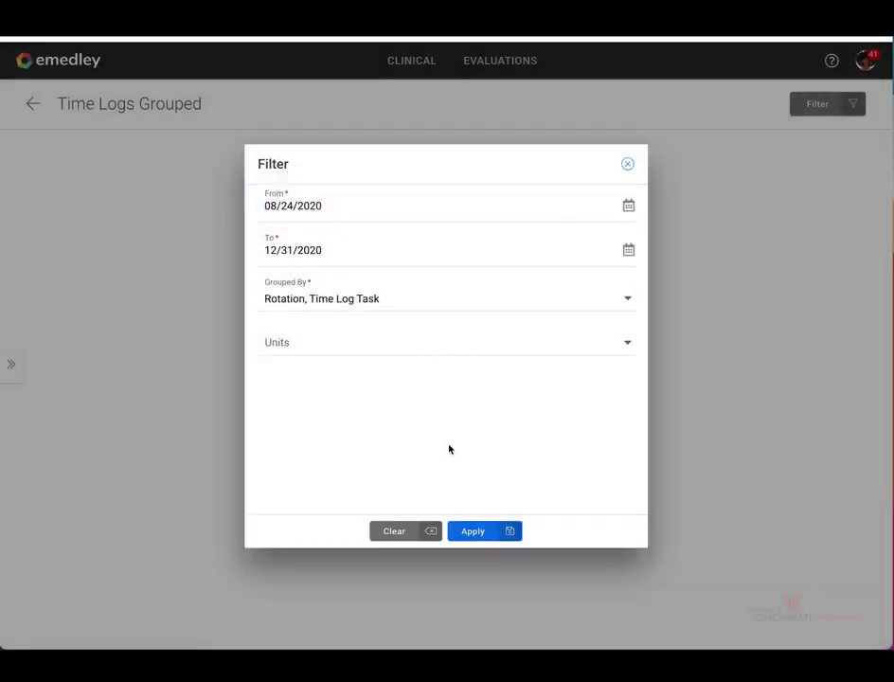
{"action": "left_click", "coordinate": [490, 535]}
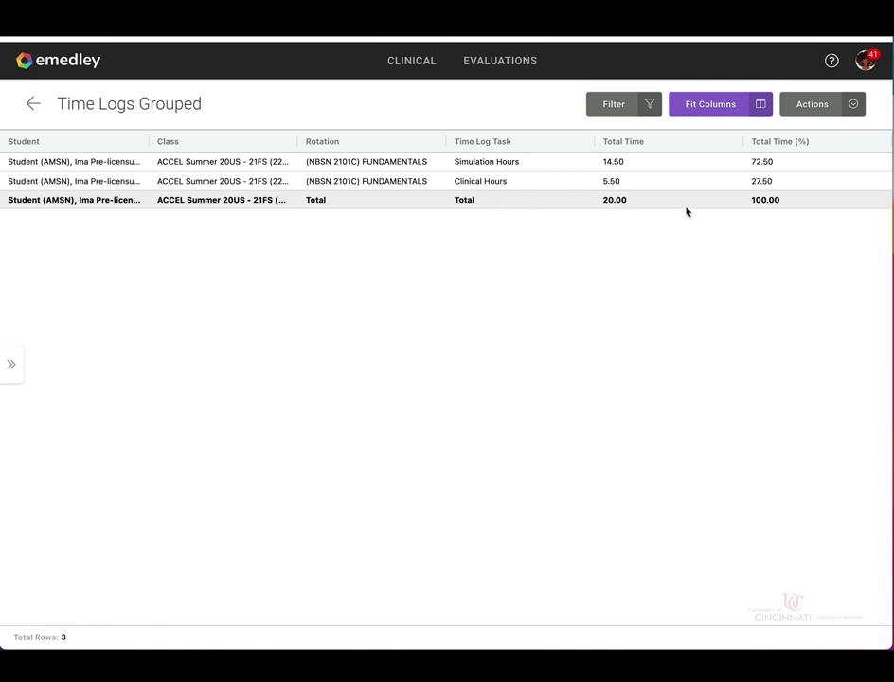
- Export the grouped time log report to Excel and open the downloaded TimeLogsGroup .xlsx file
{"action": "left_click", "coordinate": [829, 109]}
{"action": "left_click", "coordinate": [809, 133]}
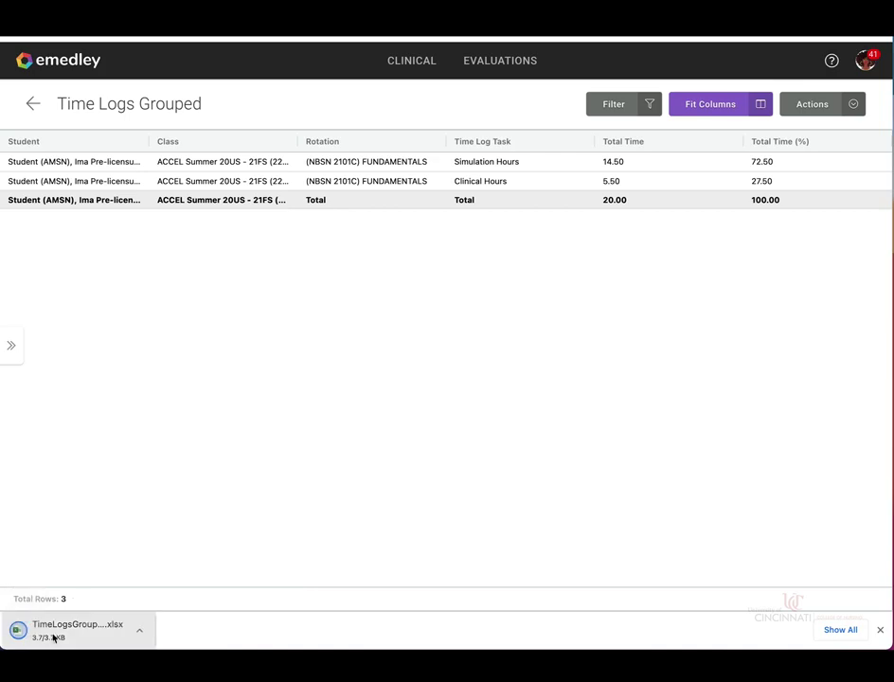
{"action": "left_click", "coordinate": [57, 632]}
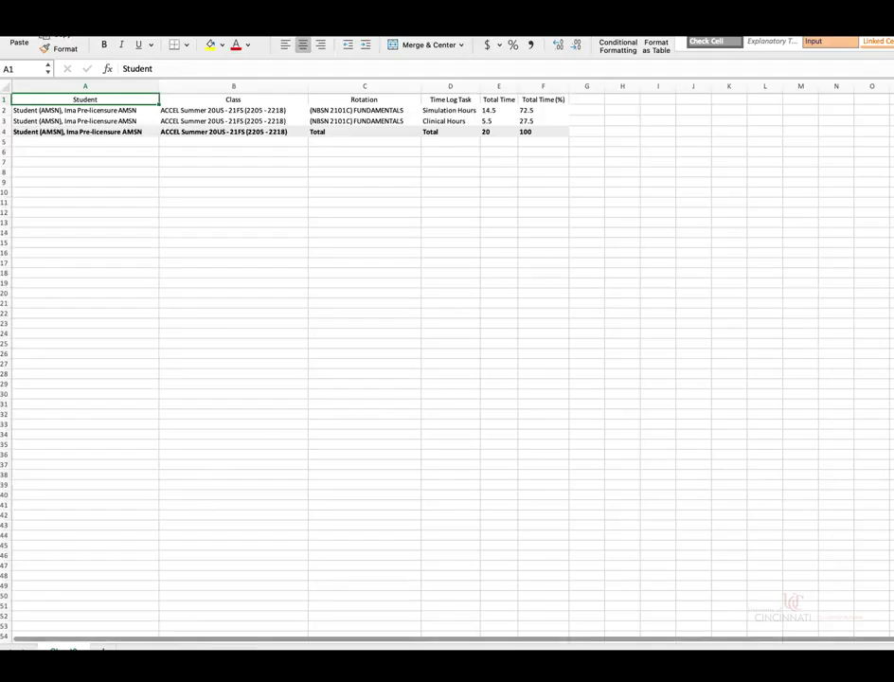
- Resize the Excel window and bring column A into view to review the student, class and rotation columns
{"action": "left_click", "coordinate": [872, 302]}
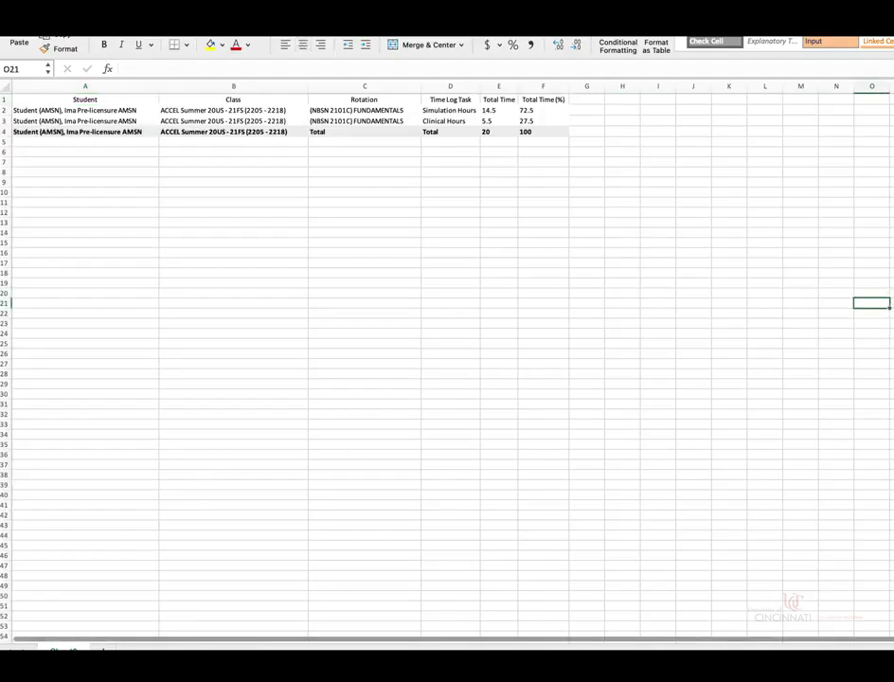
{"action": "left_click_drag", "start_coordinate": [890, 222], "coordinate": [870, 220]}
{"action": "left_click", "coordinate": [591, 231]}
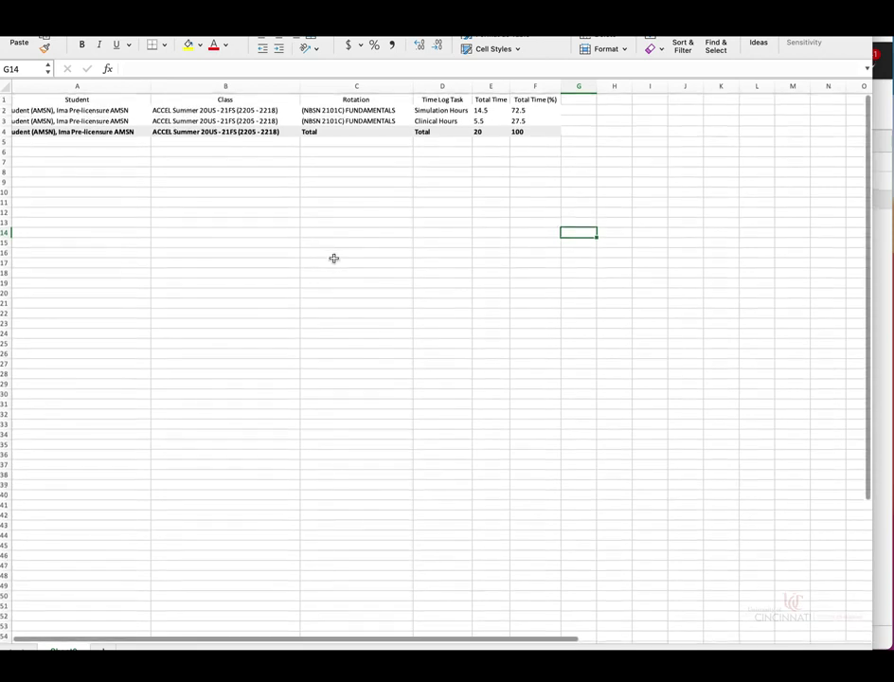
{"action": "key", "text": "Left"}
{"action": "key", "text": "Left"}
{"action": "key", "text": "Left"}
{"action": "key", "text": "Left"}
{"action": "key", "text": "Left"}
{"action": "key", "text": "Left"}
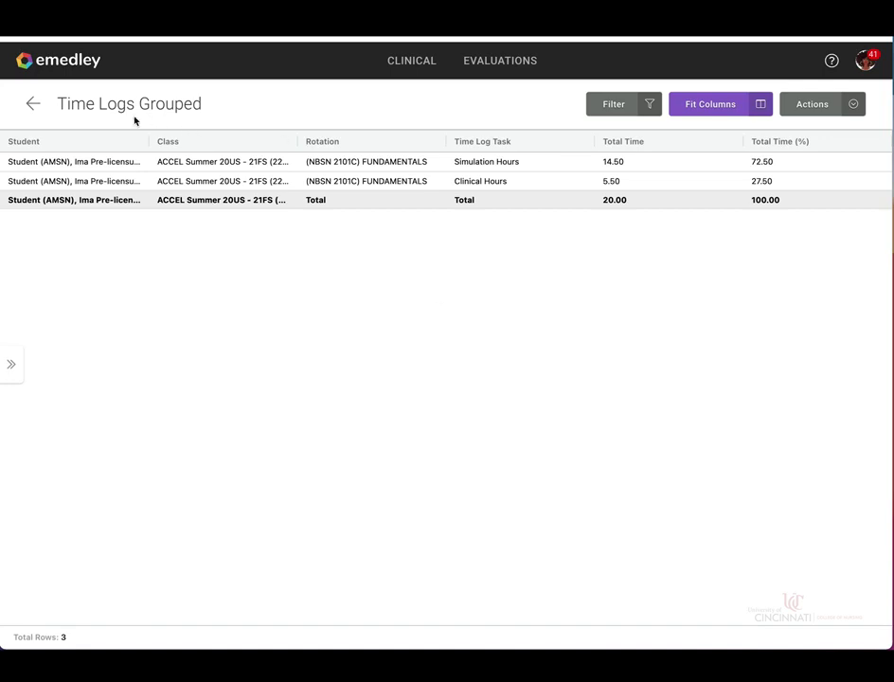
- Return to the eMedley home page via the emedley logo
{"action": "left_click", "coordinate": [56, 64]}
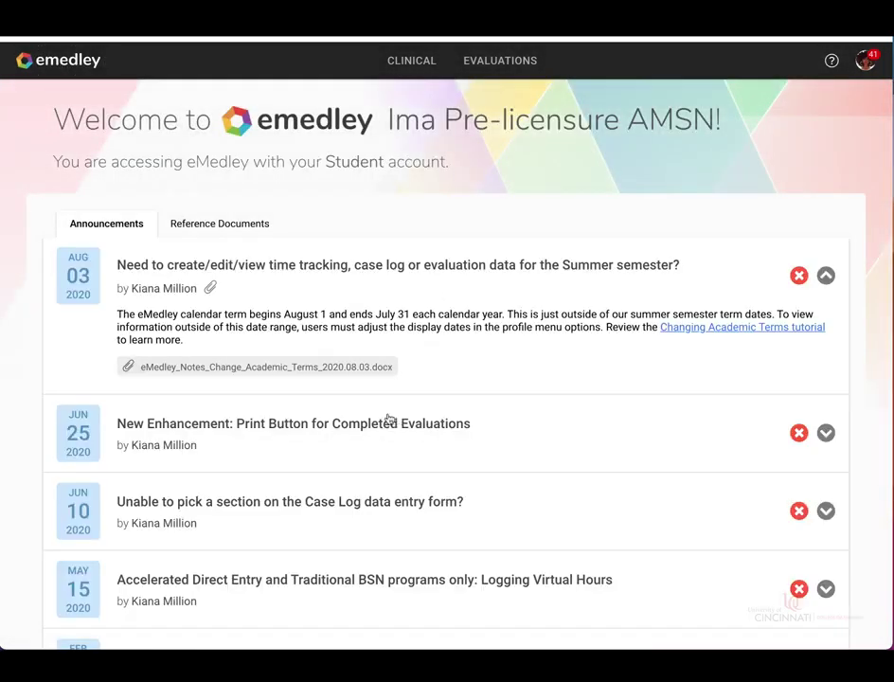